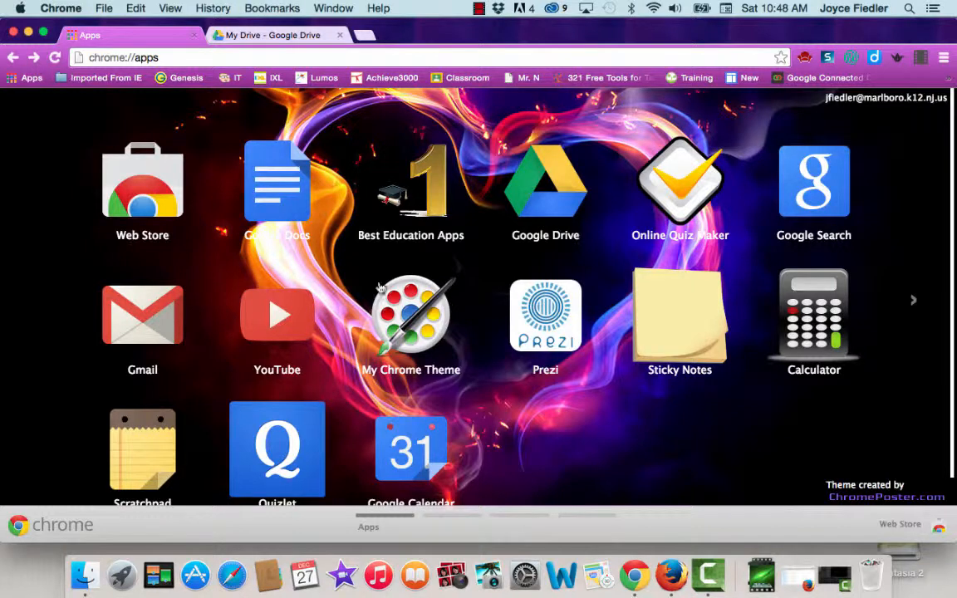
Open the Chrome Web Store and search it for "snag it", looking through the app and extension results
{"action": "left_click", "coordinate": [147, 187]}
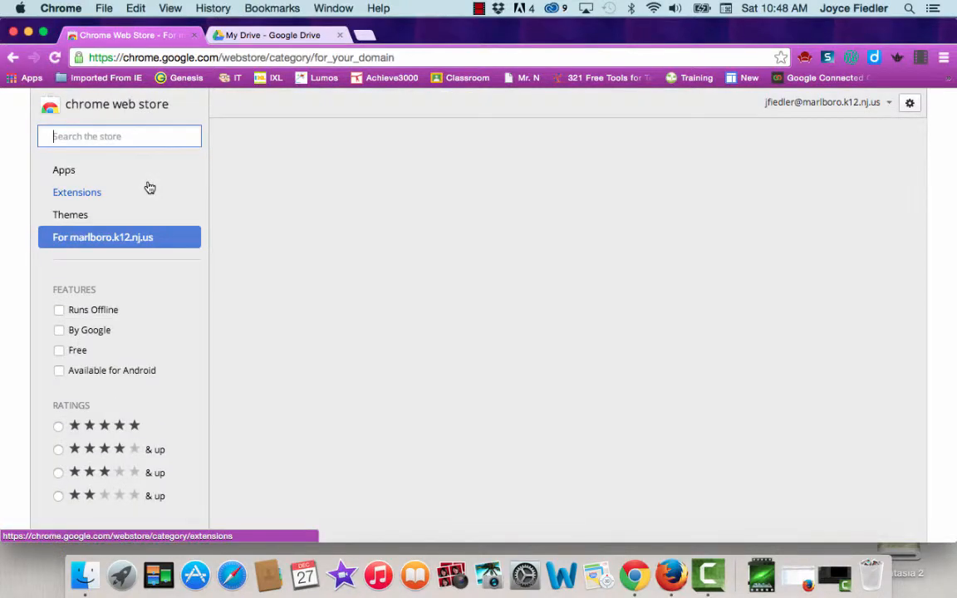
{"action": "type", "text": "s"}
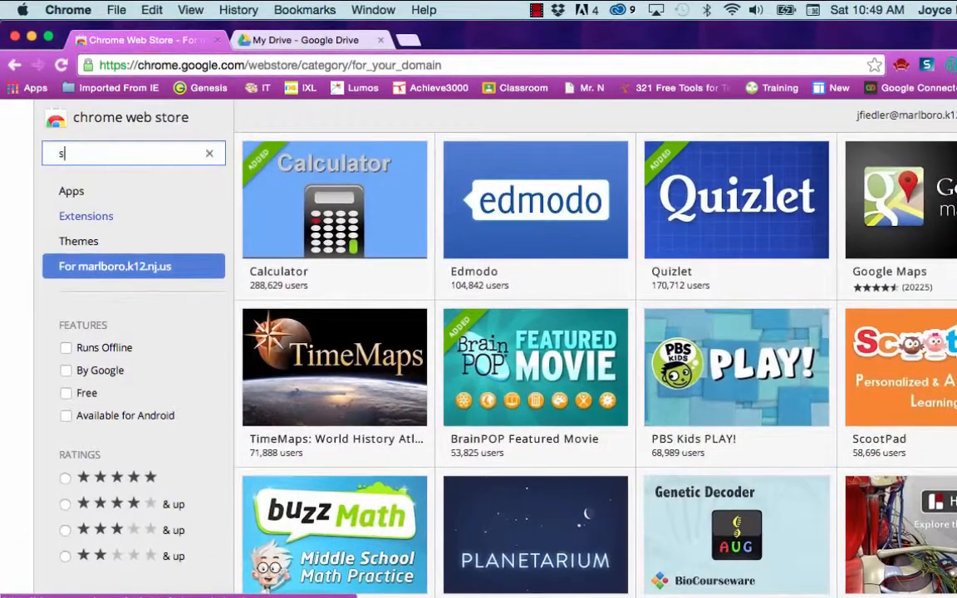
{"action": "type", "text": "na"}
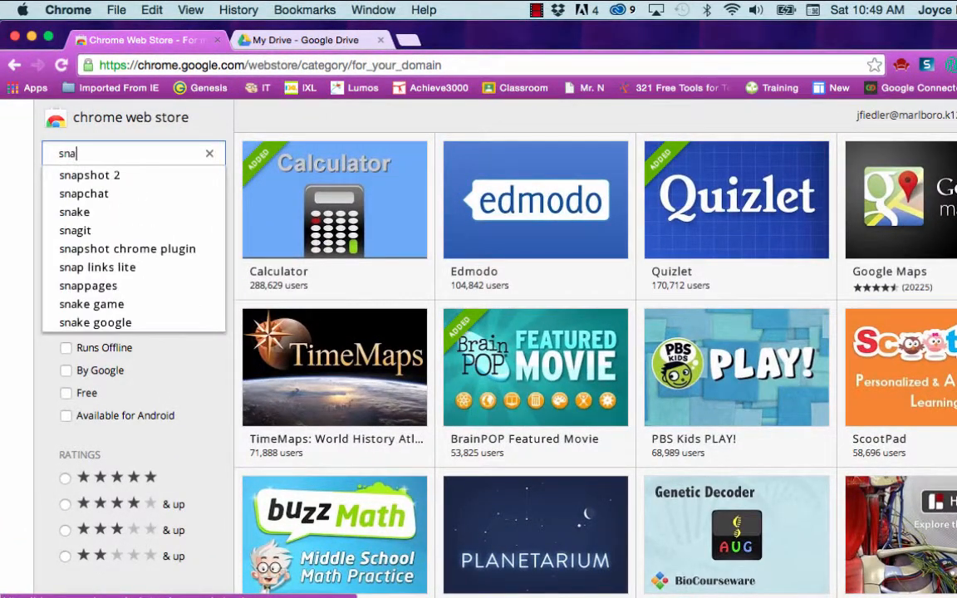
{"action": "type", "text": "g it"}
{"action": "key", "text": "Return"}
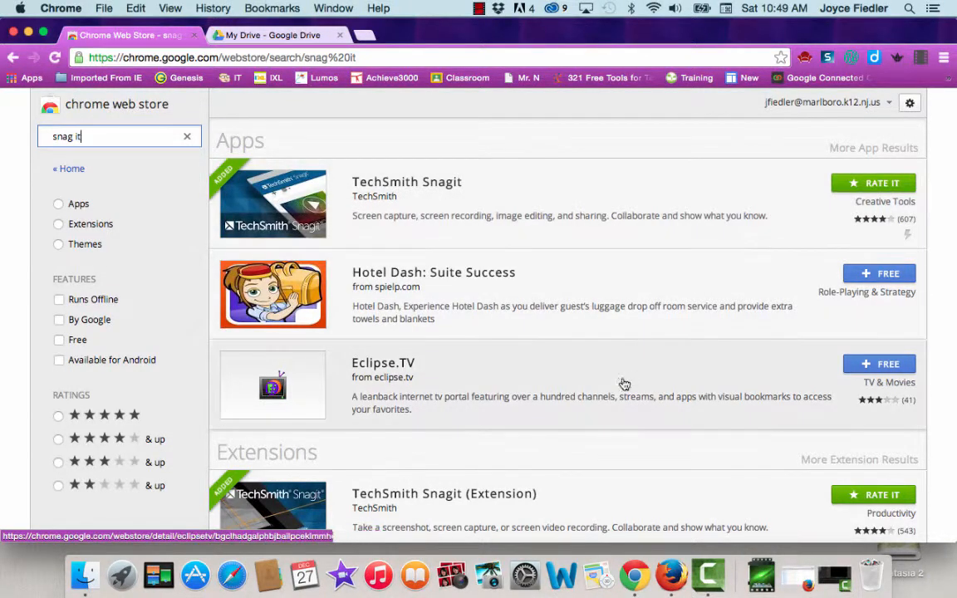
{"action": "scroll", "coordinate": [577, 469], "scroll_direction": "down", "scroll_amount": 5}
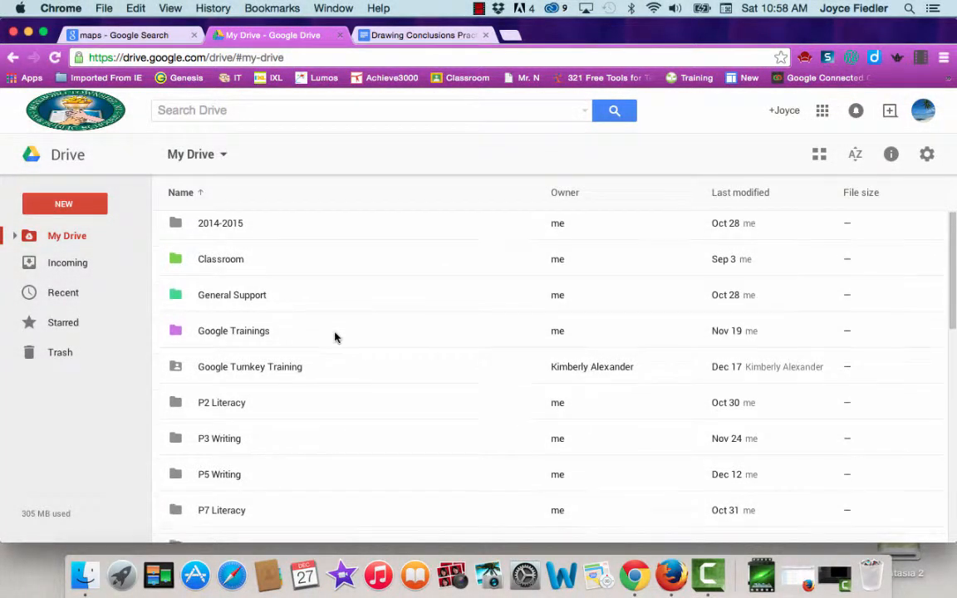
View the files in the TechSmith folder of Google Drive and return to the My Drive list
{"action": "scroll", "coordinate": [336, 335], "scroll_direction": "down", "scroll_amount": 5}
{"action": "scroll", "coordinate": [336, 335], "scroll_direction": "down", "scroll_amount": 8}
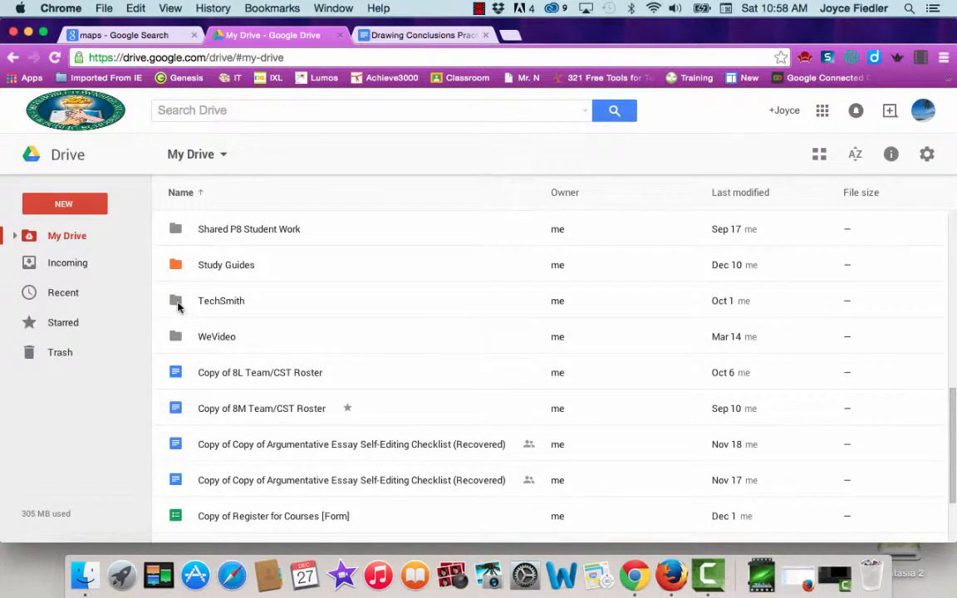
{"action": "double_click", "coordinate": [175, 302]}
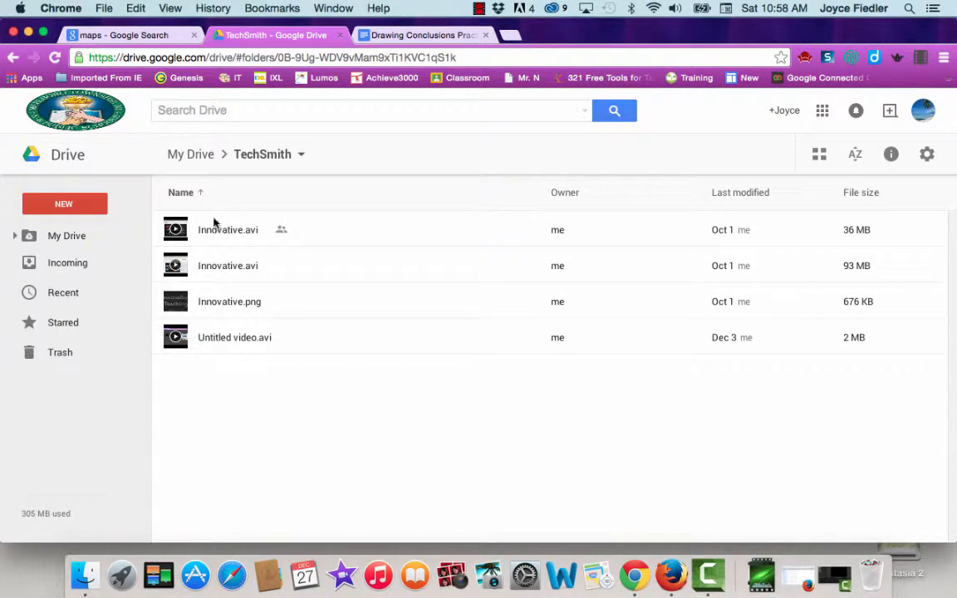
{"action": "left_click", "coordinate": [196, 162]}
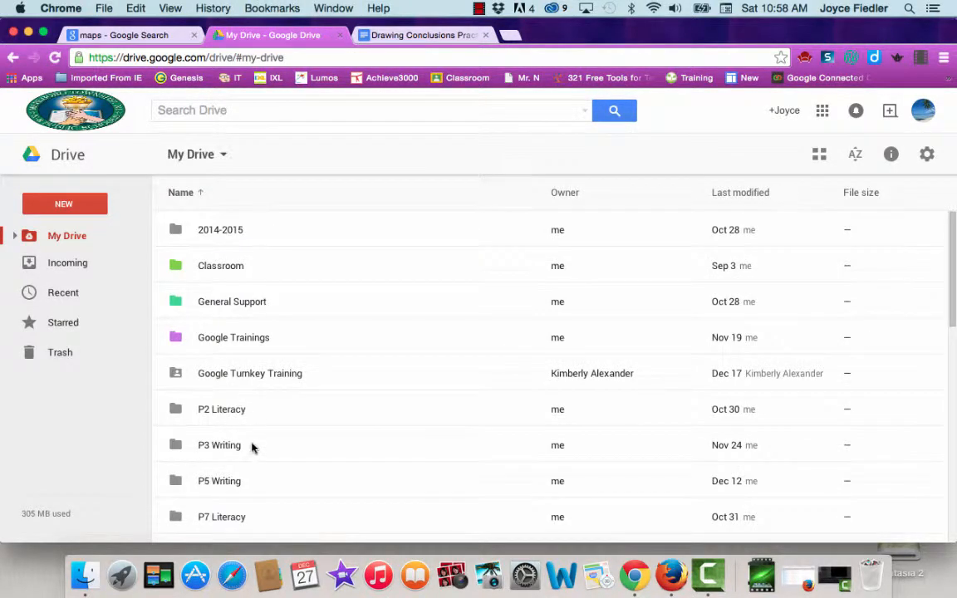
{"action": "scroll", "coordinate": [252, 446], "scroll_direction": "down", "scroll_amount": 6}
{"action": "scroll", "coordinate": [252, 449], "scroll_direction": "down", "scroll_amount": 5}
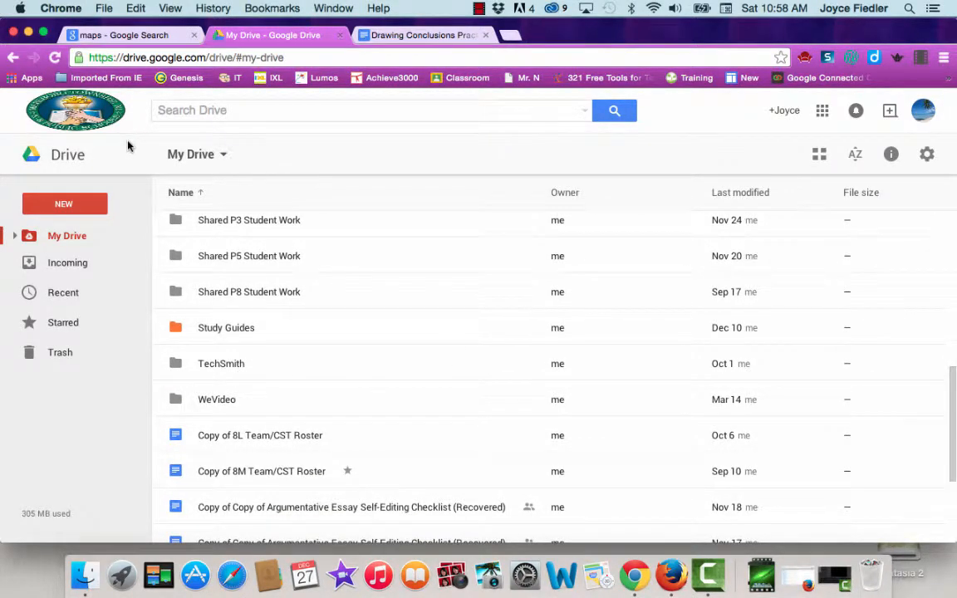
On the maps image results, start a Snagit region capture and frame the United States solar map at about 225 x 175
{"action": "left_click", "coordinate": [125, 36]}
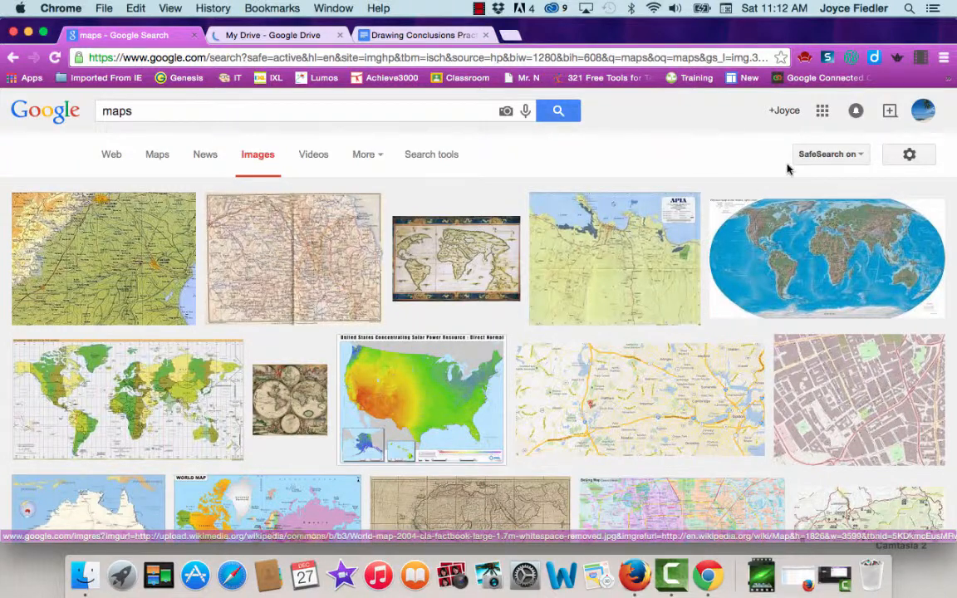
{"action": "left_click", "coordinate": [828, 60]}
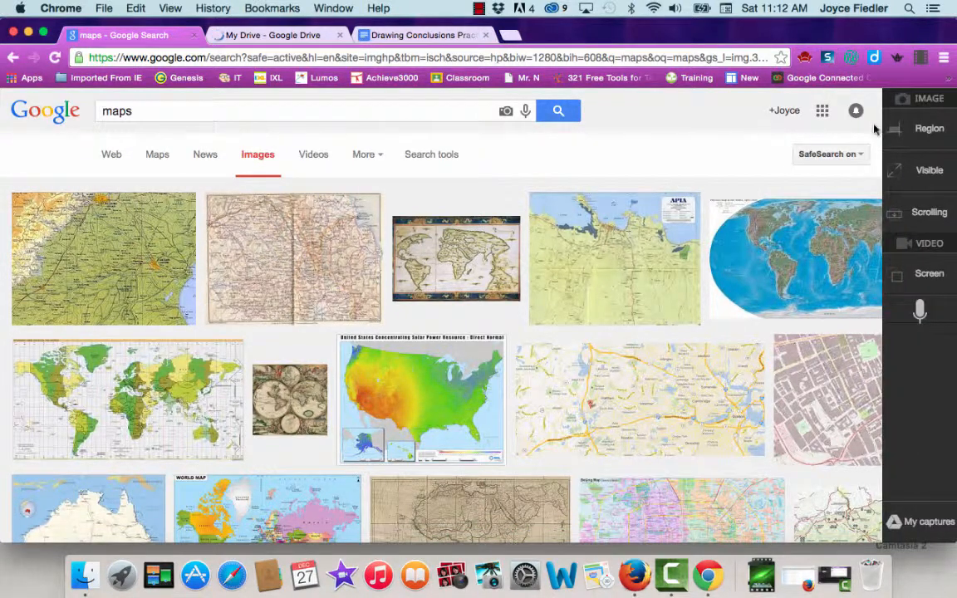
{"action": "left_click", "coordinate": [919, 140]}
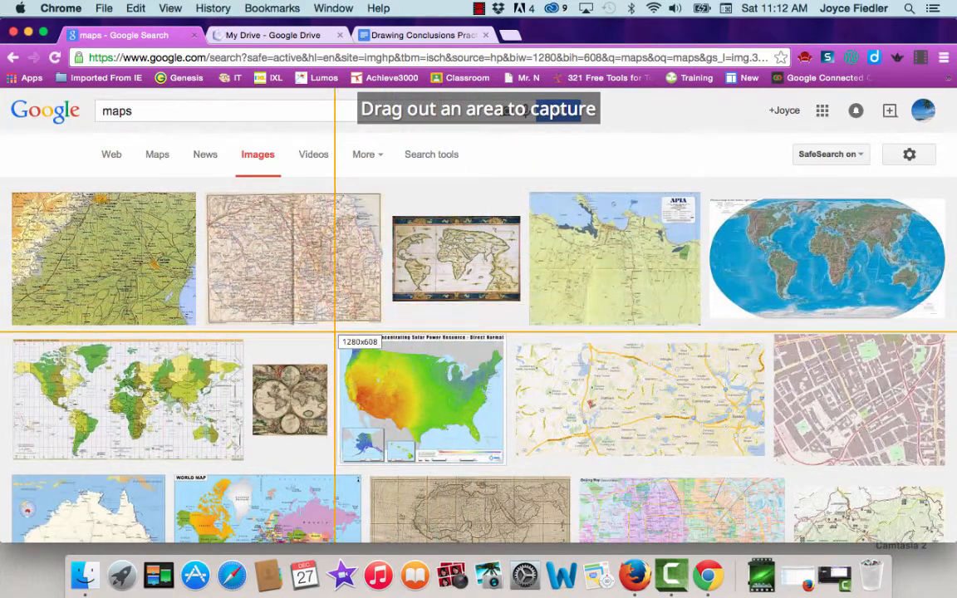
{"action": "left_click_drag", "start_coordinate": [336, 334], "coordinate": [504, 463]}
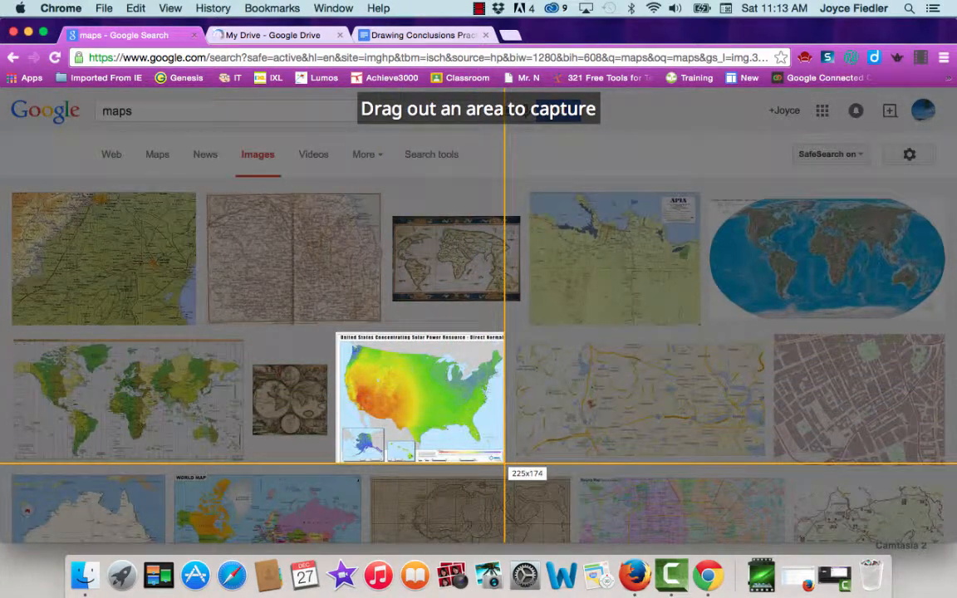
{"action": "left_click_drag", "start_coordinate": [505, 463], "coordinate": [505, 464]}
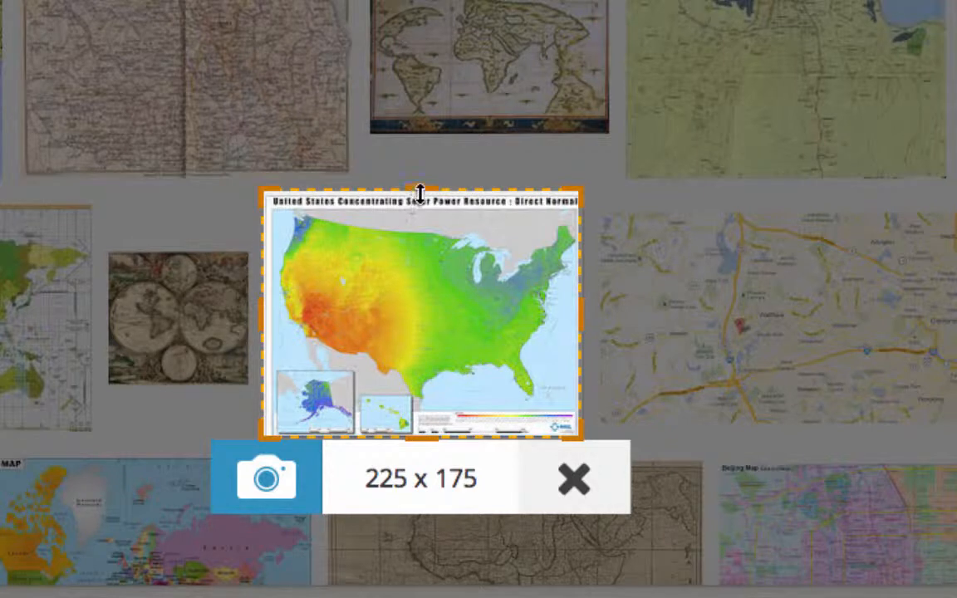
Enlarge the capture region around the United States map to 240 x 176 and take the capture
{"action": "mouse_move", "coordinate": [418, 192]}
{"action": "left_mouse_down"}
{"action": "mouse_move", "coordinate": [420, 169]}
{"action": "mouse_move", "coordinate": [421, 191]}
{"action": "left_mouse_up"}
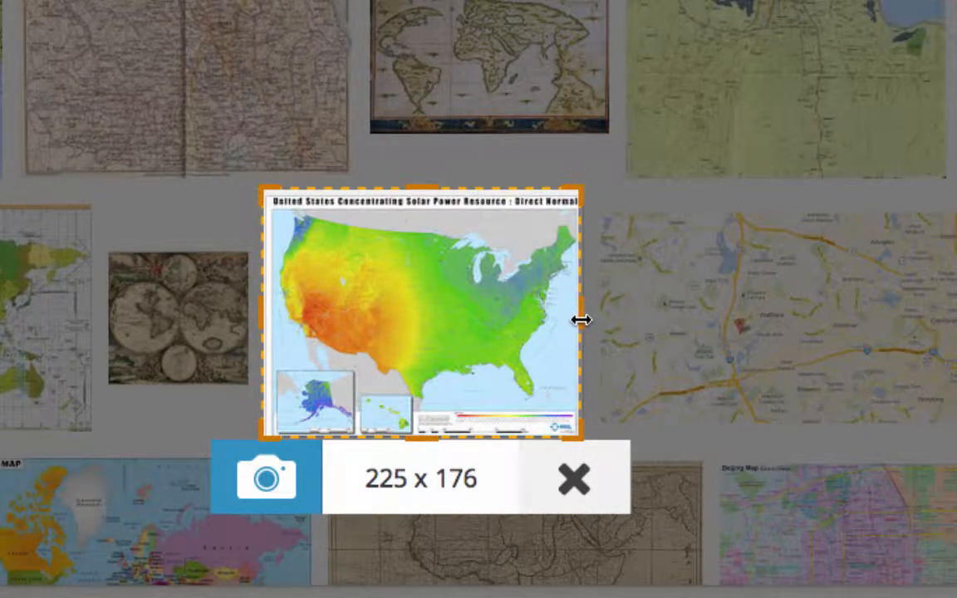
{"action": "left_click_drag", "start_coordinate": [580, 320], "coordinate": [600, 320]}
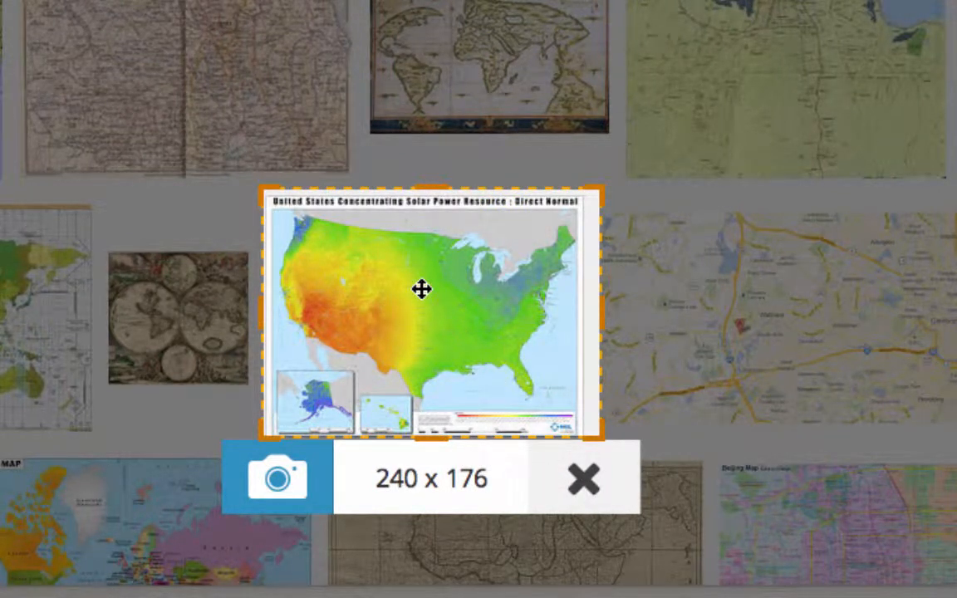
{"action": "left_click", "coordinate": [279, 496]}
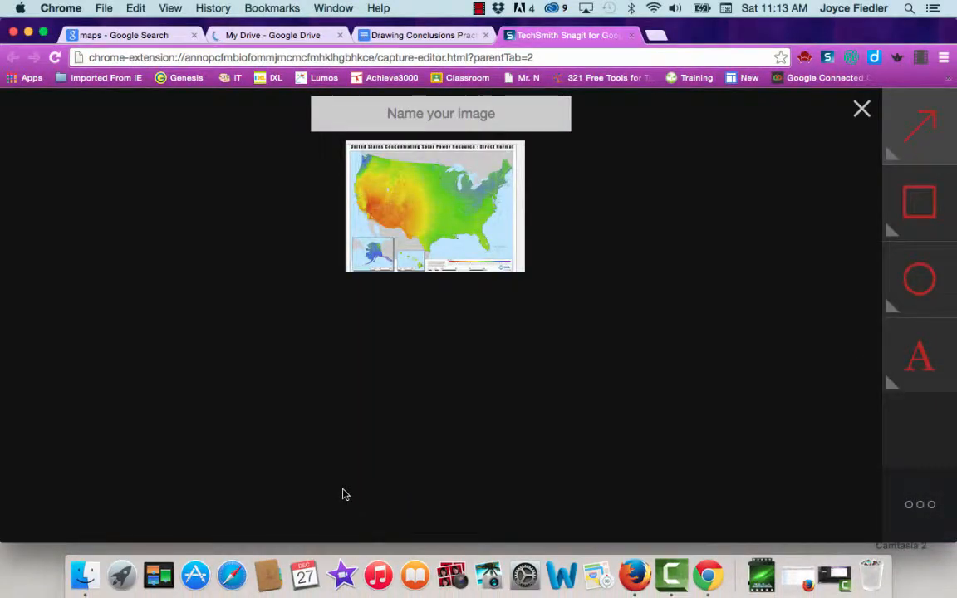
Name the captured image "US Map"
{"action": "left_click", "coordinate": [441, 118]}
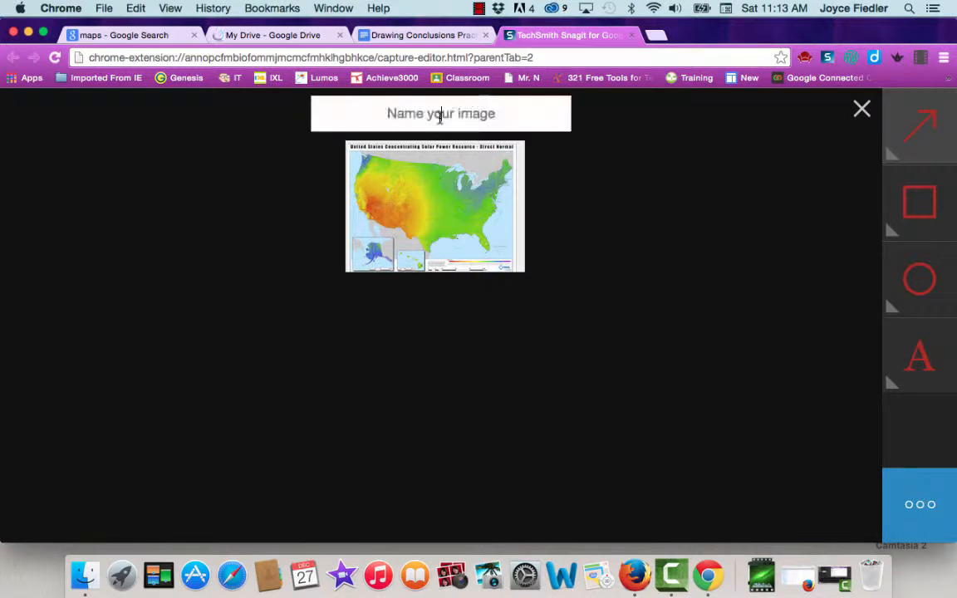
{"action": "type", "text": "Us "}
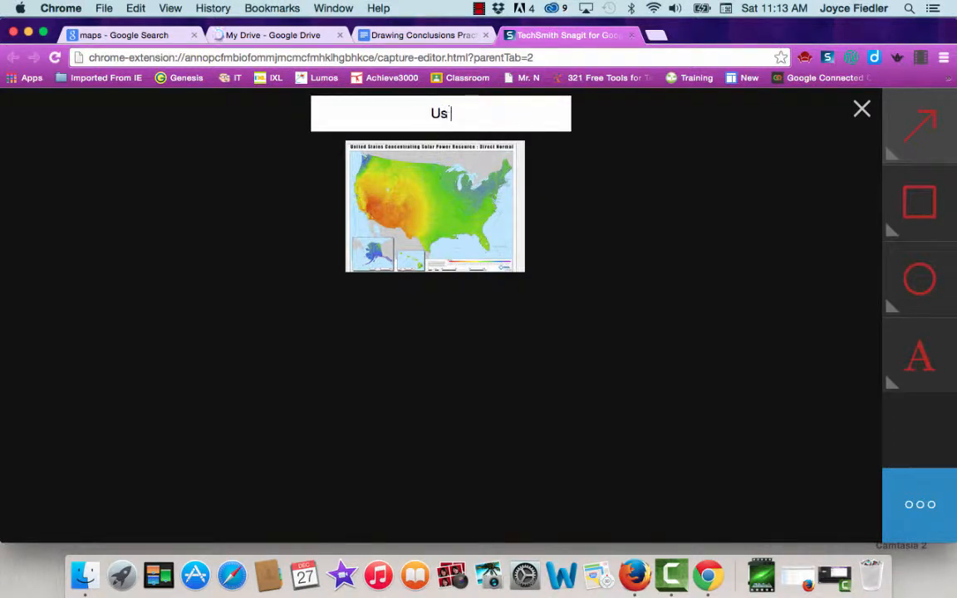
{"action": "type", "text": "Map"}
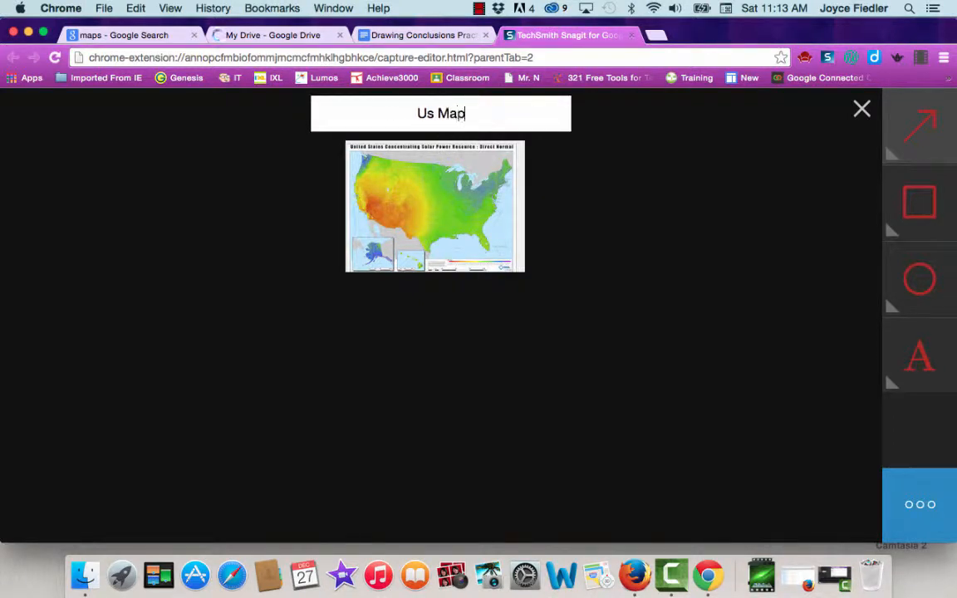
{"action": "left_click", "coordinate": [435, 115]}
{"action": "key", "text": "BackSpace"}
{"action": "type", "text": "S"}
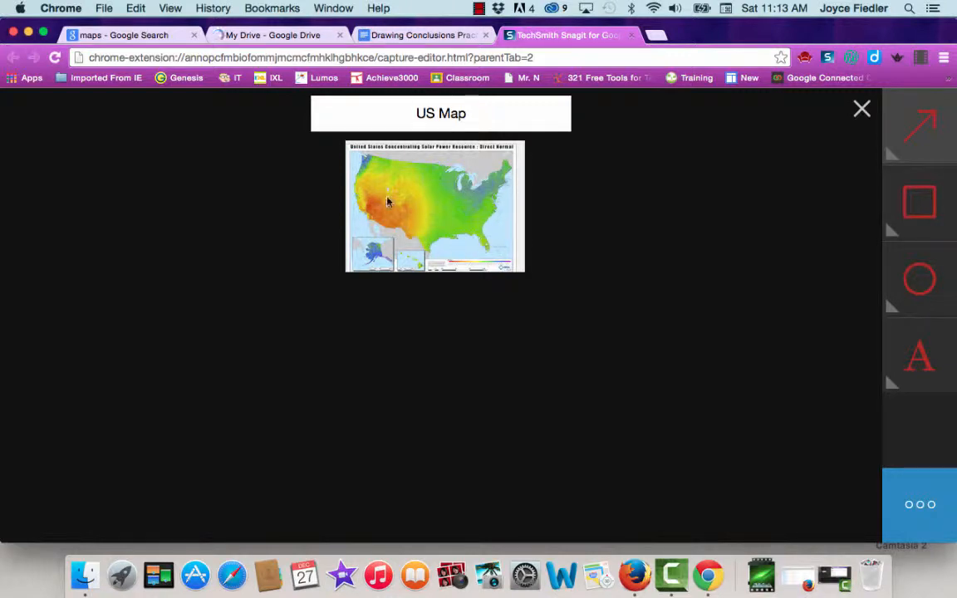
Draw a short red arrow over the Atlantic, pointing up at the northeastern coast of the map
{"action": "left_click", "coordinate": [891, 152]}
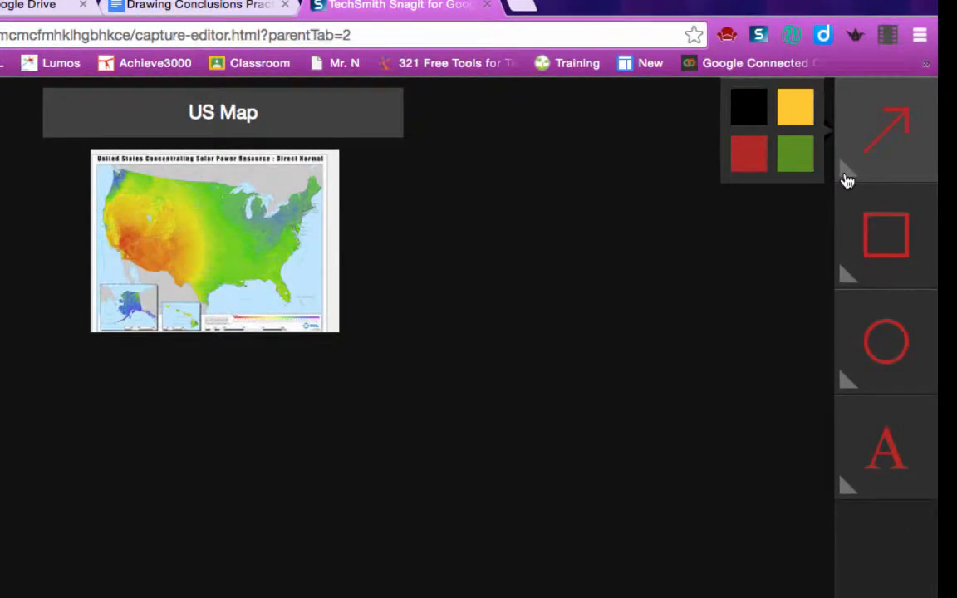
{"action": "left_click", "coordinate": [847, 178]}
{"action": "left_click", "coordinate": [847, 178]}
{"action": "left_click", "coordinate": [752, 158]}
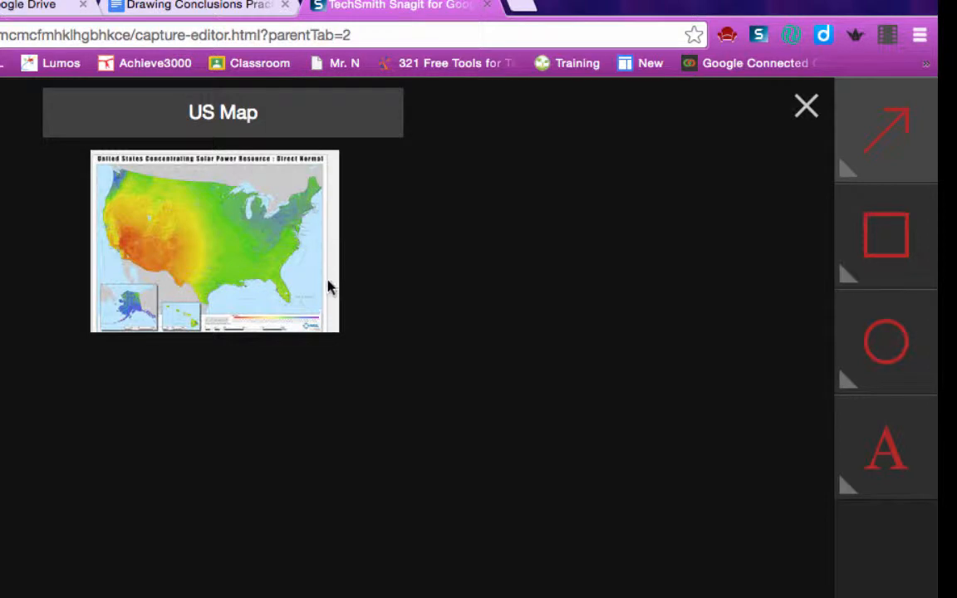
{"action": "left_click_drag", "start_coordinate": [324, 274], "coordinate": [305, 236]}
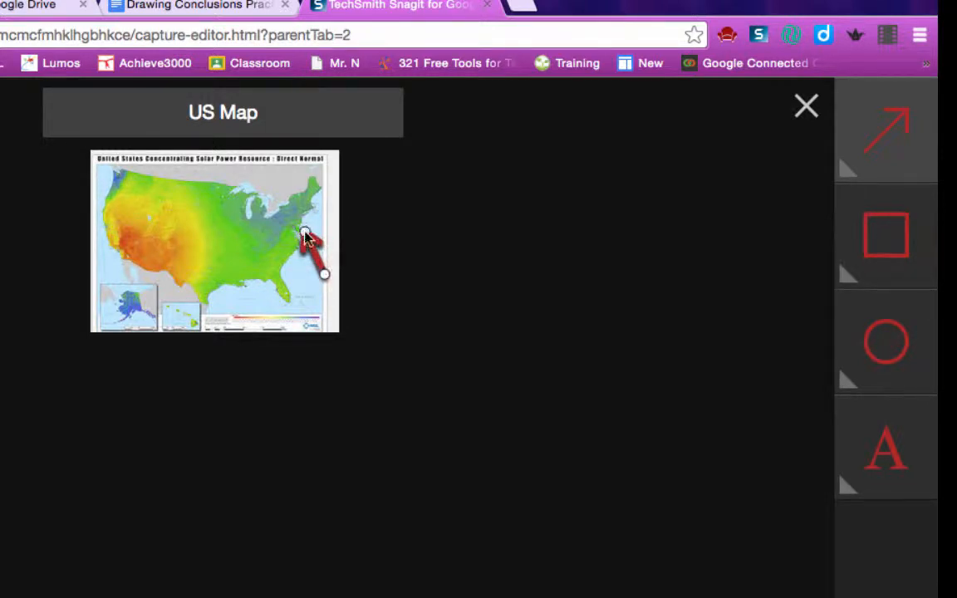
Add a red text label reading "Northeast" below the arrow, near the map's lower right corner
{"action": "left_click", "coordinate": [887, 461]}
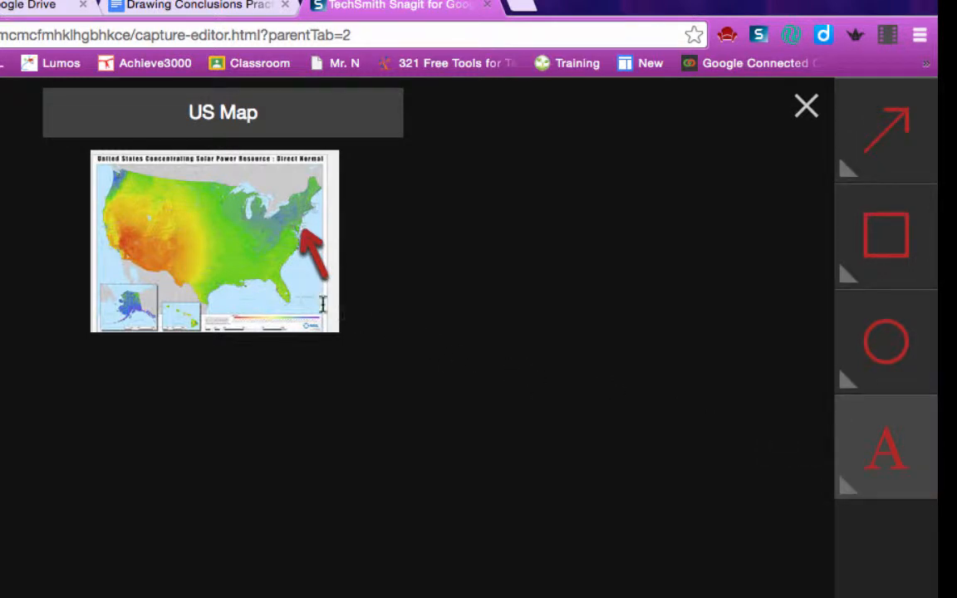
{"action": "left_click", "coordinate": [275, 307]}
{"action": "type", "text": "Northeast"}
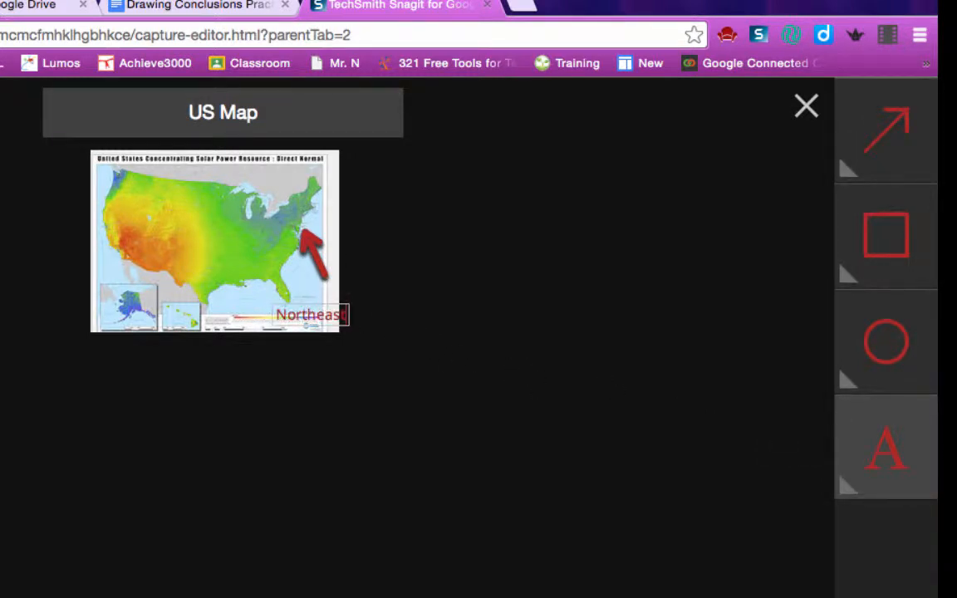
{"action": "left_click", "coordinate": [245, 306]}
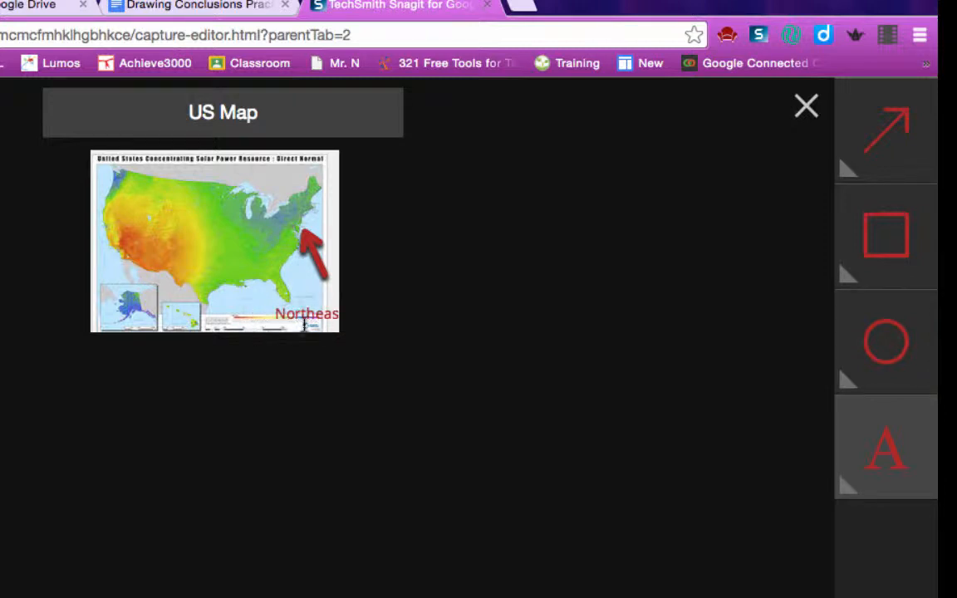
Move the "Northeast" label fully inside the image just below the arrow, and shift the arrow closer to the coast
{"action": "mouse_move", "coordinate": [306, 317]}
{"action": "left_mouse_down"}
{"action": "mouse_move", "coordinate": [284, 322]}
{"action": "mouse_move", "coordinate": [292, 312]}
{"action": "left_mouse_up"}
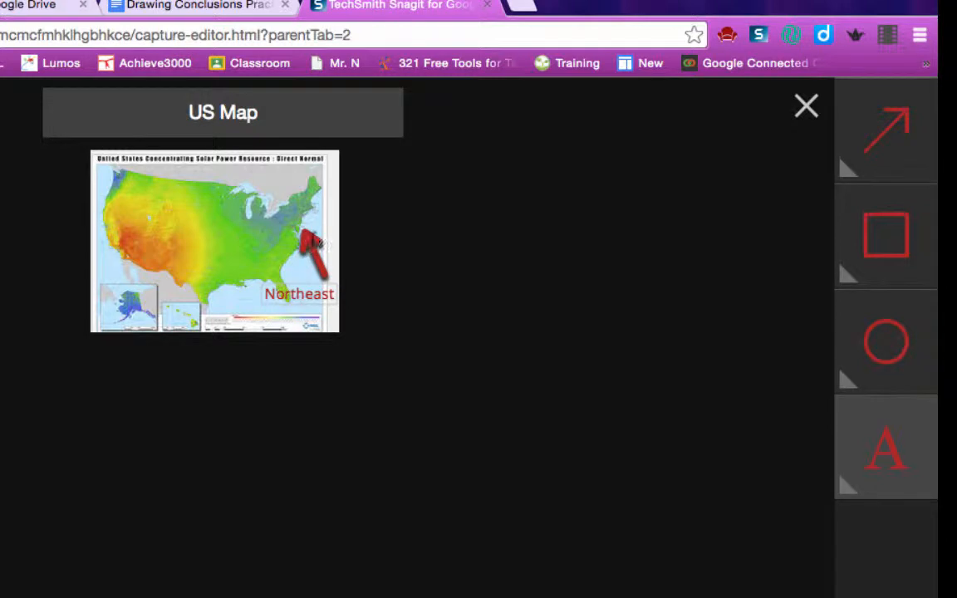
{"action": "left_click_drag", "start_coordinate": [309, 238], "coordinate": [302, 232]}
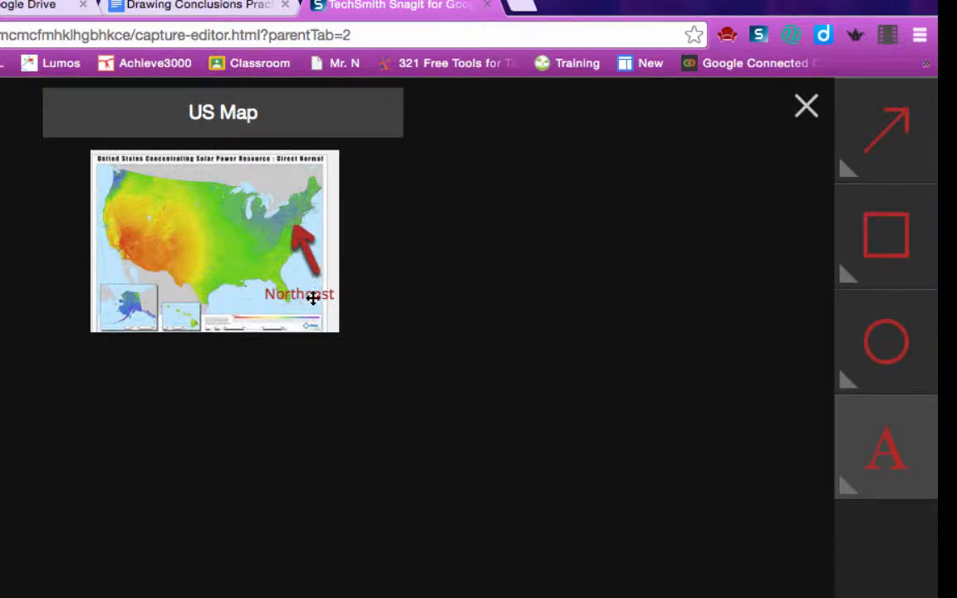
{"action": "left_click_drag", "start_coordinate": [312, 301], "coordinate": [312, 294]}
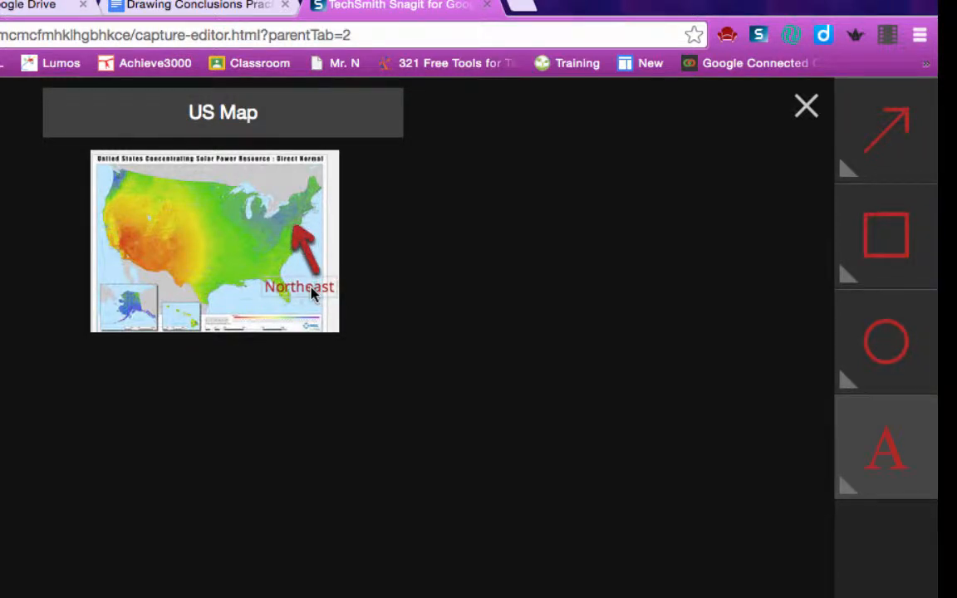
{"action": "left_click", "coordinate": [849, 495]}
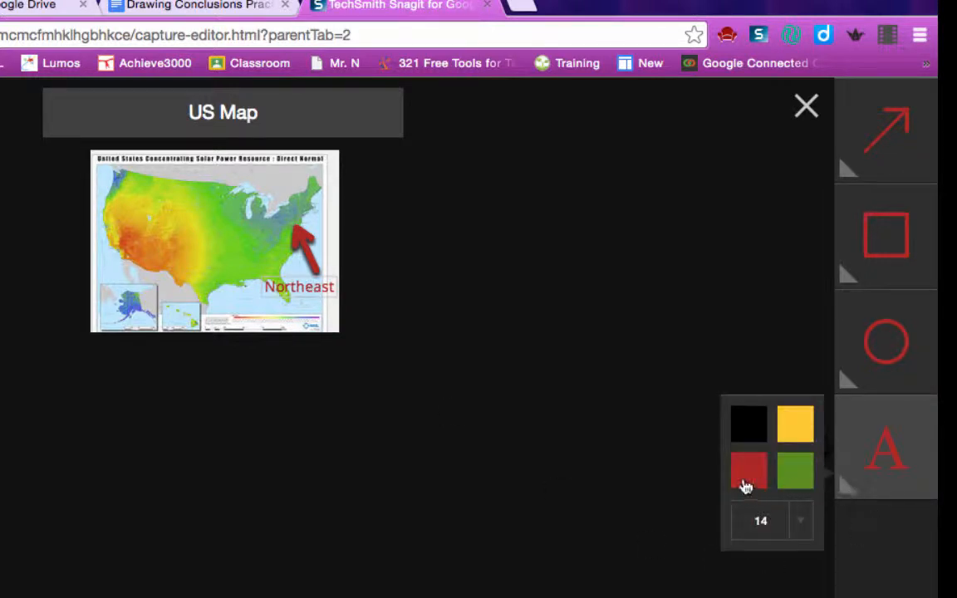
{"action": "left_click", "coordinate": [848, 494]}
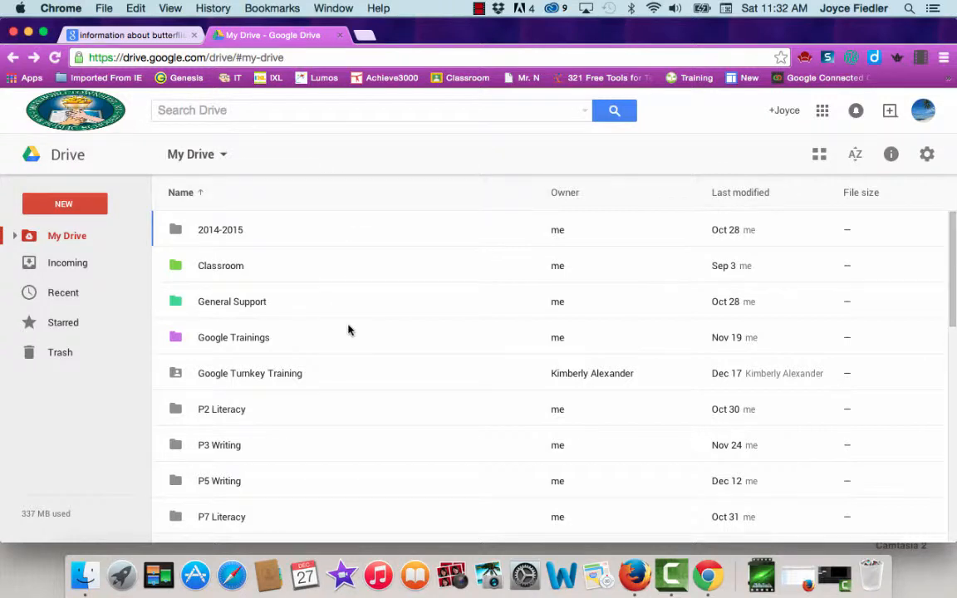
Open the saved US Map.png from the TechSmith folder in Google Drive
{"action": "scroll", "coordinate": [349, 331], "scroll_direction": "down", "scroll_amount": 6}
{"action": "scroll", "coordinate": [349, 330], "scroll_direction": "down", "scroll_amount": 2}
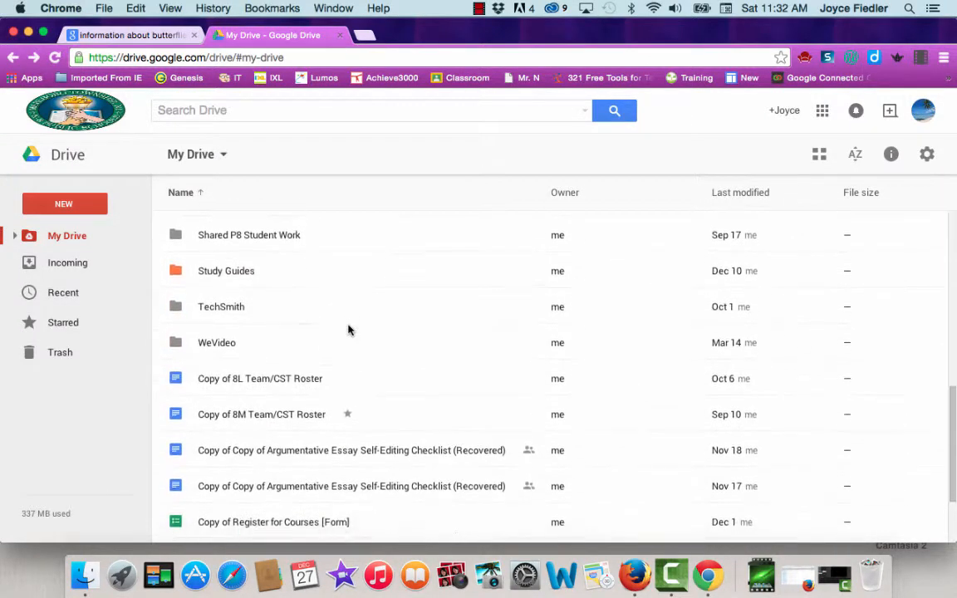
{"action": "double_click", "coordinate": [206, 310]}
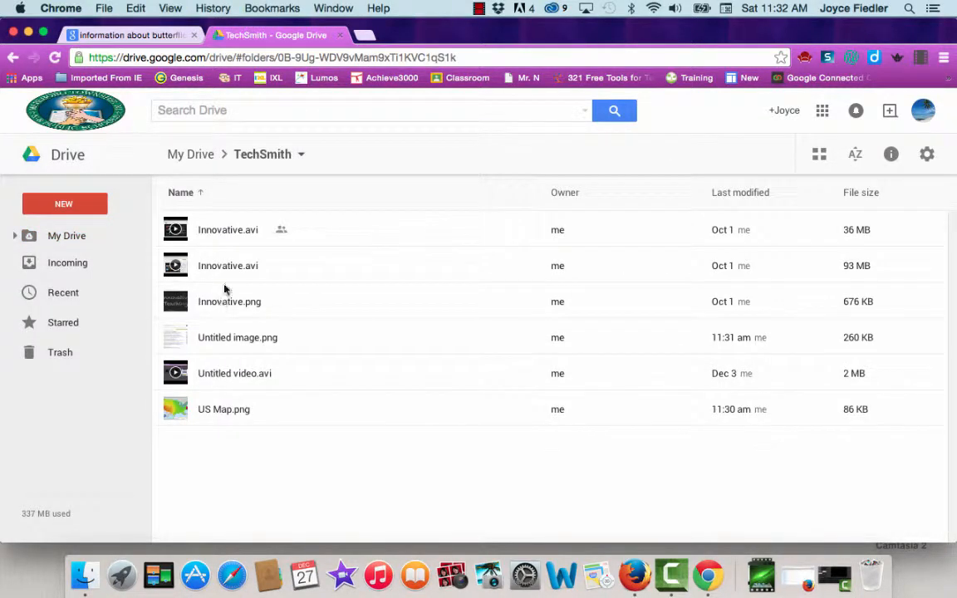
{"action": "double_click", "coordinate": [220, 413]}
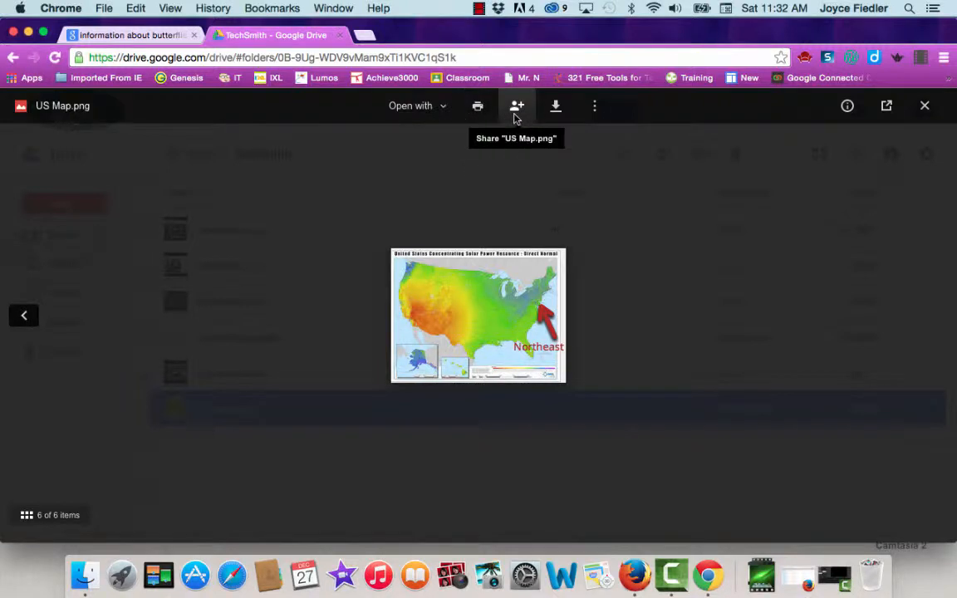
Close the US Map.png preview and return from the TechSmith folder to My Drive
{"action": "left_click", "coordinate": [925, 107]}
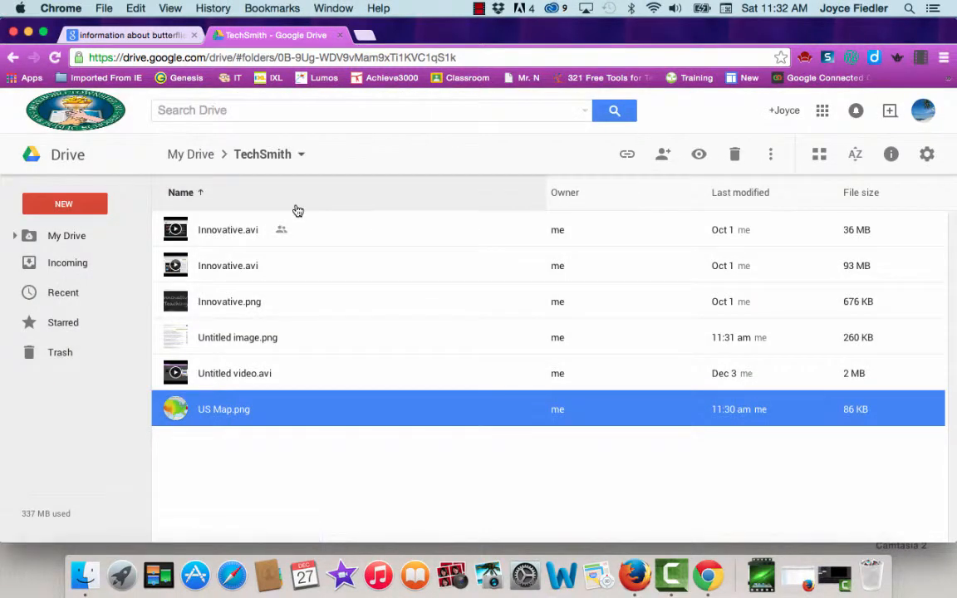
{"action": "left_click", "coordinate": [188, 154]}
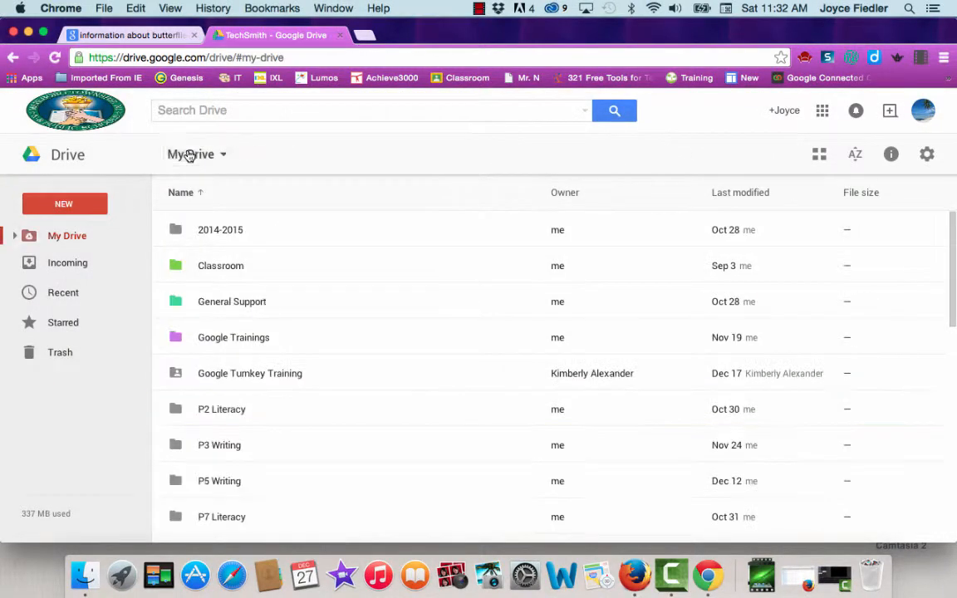
Capture a 470 x 342 region around the Butterfly information panel on the Google results page with Snagit
{"action": "left_click", "coordinate": [127, 35]}
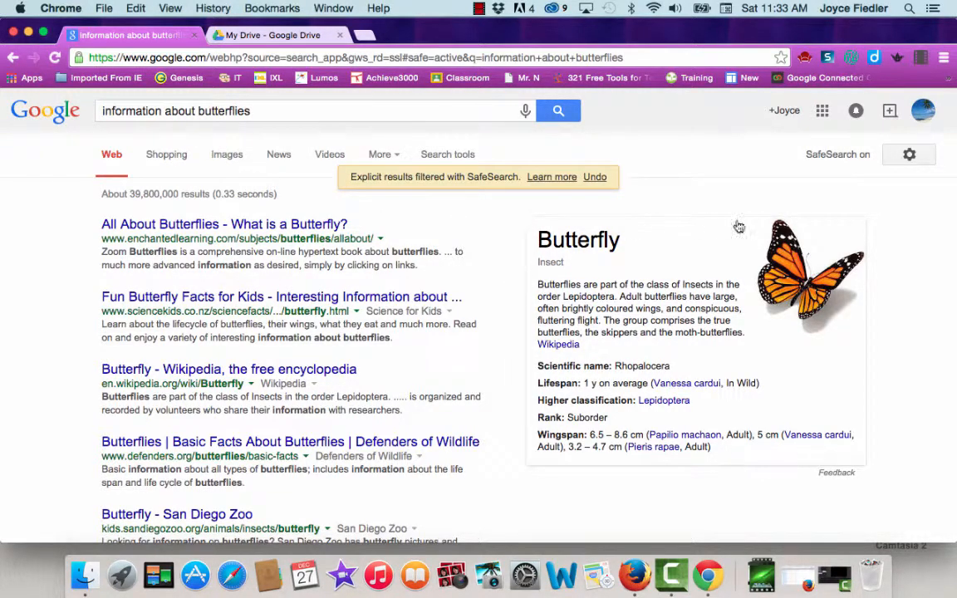
{"action": "left_click", "coordinate": [827, 58]}
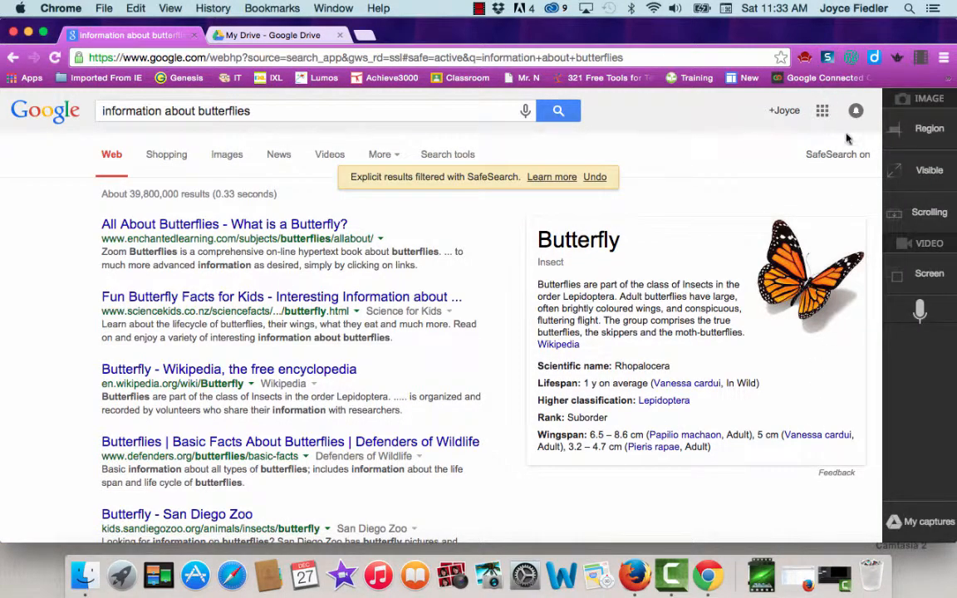
{"action": "left_click", "coordinate": [928, 134]}
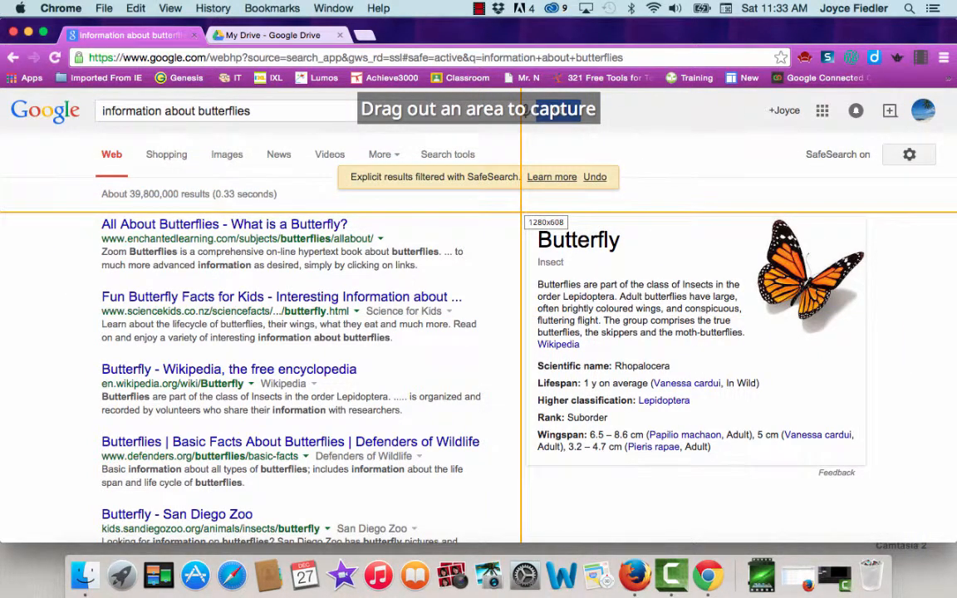
{"action": "left_click_drag", "start_coordinate": [521, 213], "coordinate": [872, 470]}
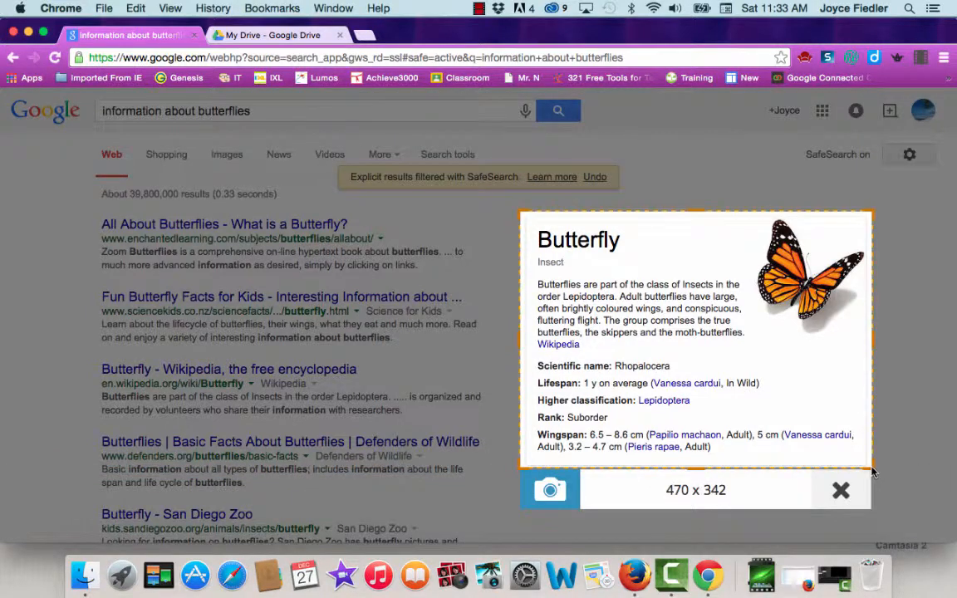
{"action": "left_click", "coordinate": [550, 493]}
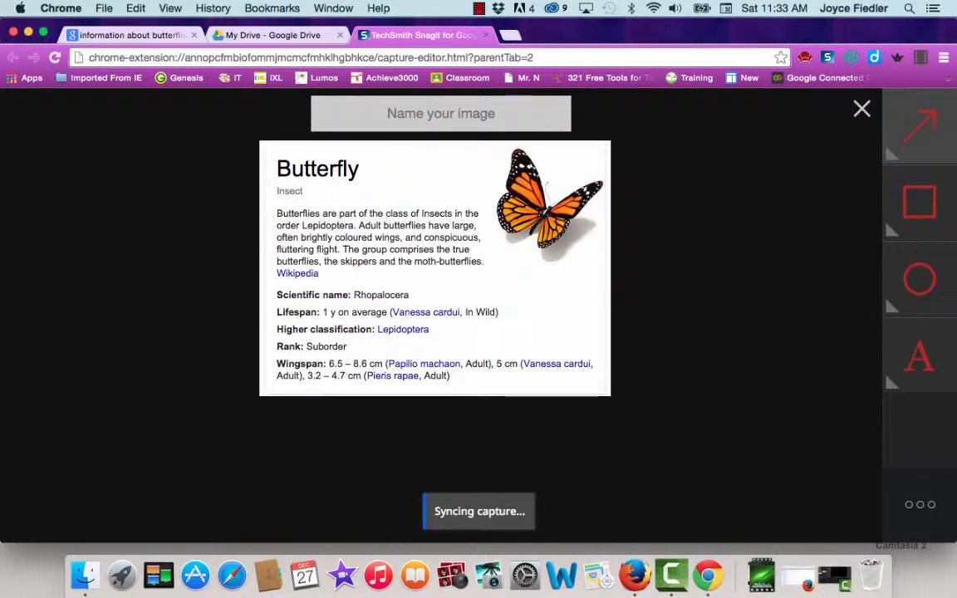
Name the captured image "Butterfly" and close the capture editor
{"action": "left_click", "coordinate": [920, 357]}
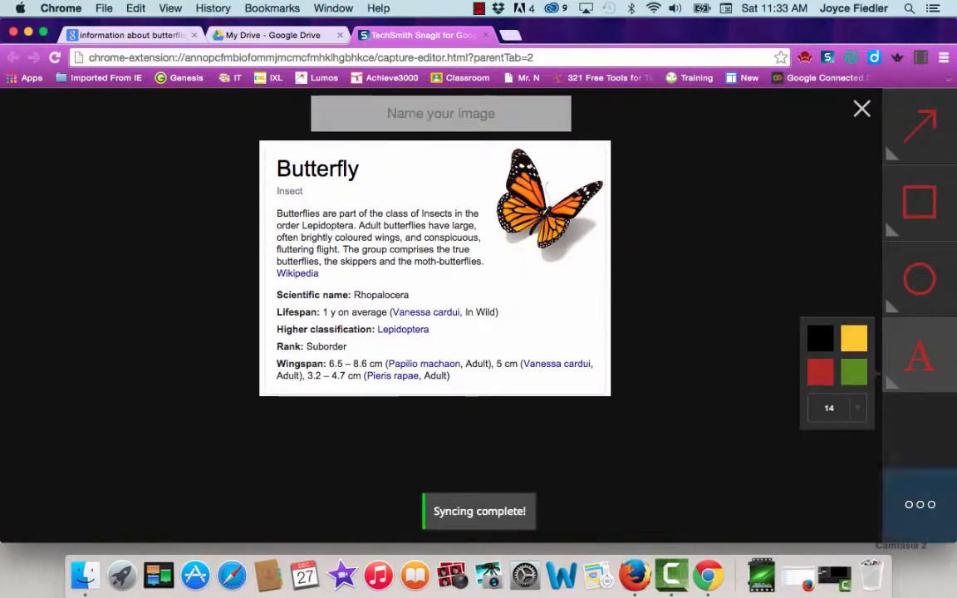
{"action": "left_click", "coordinate": [415, 123]}
{"action": "type", "text": "Butt"}
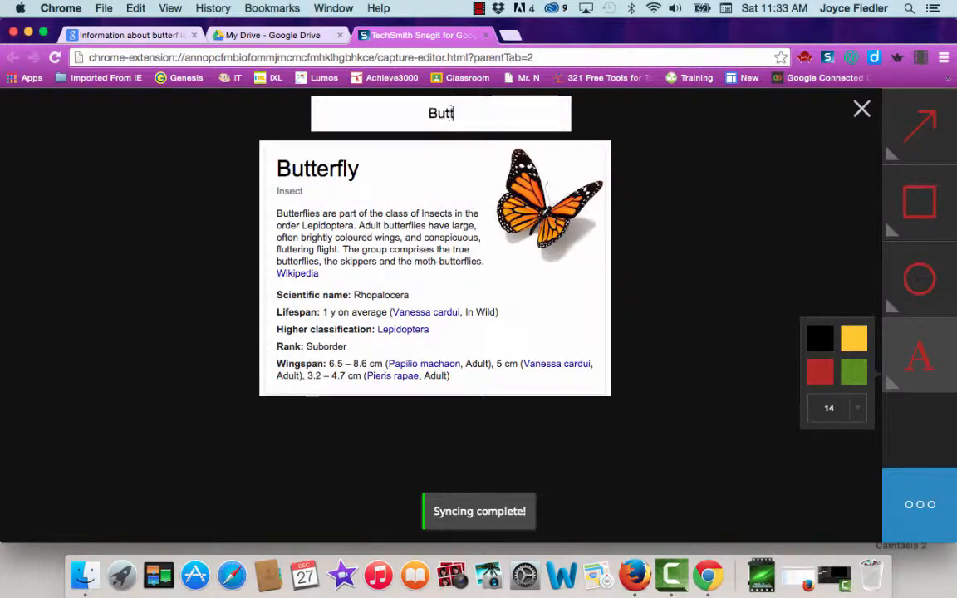
{"action": "type", "text": "erfly"}
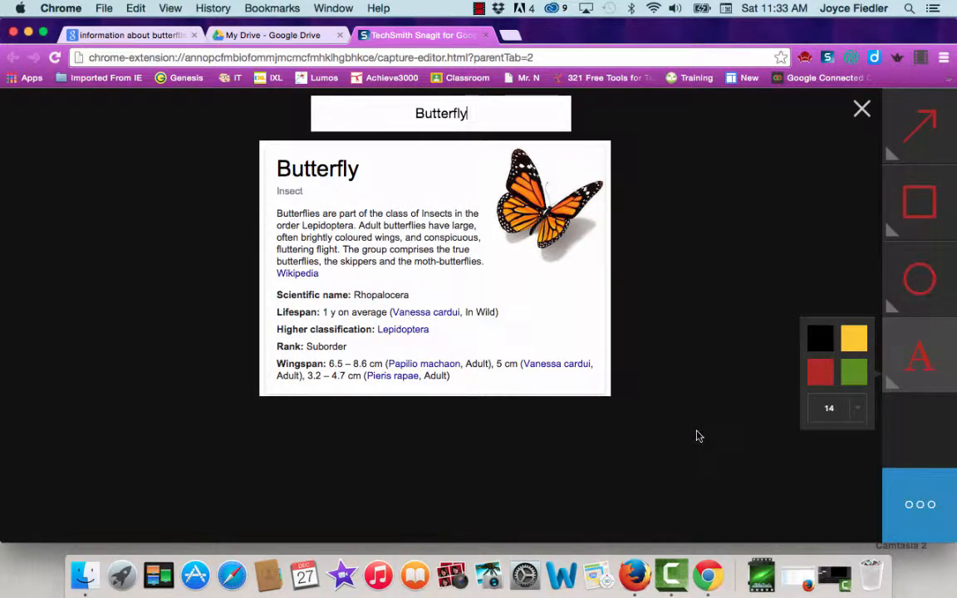
{"action": "key", "text": "Return"}
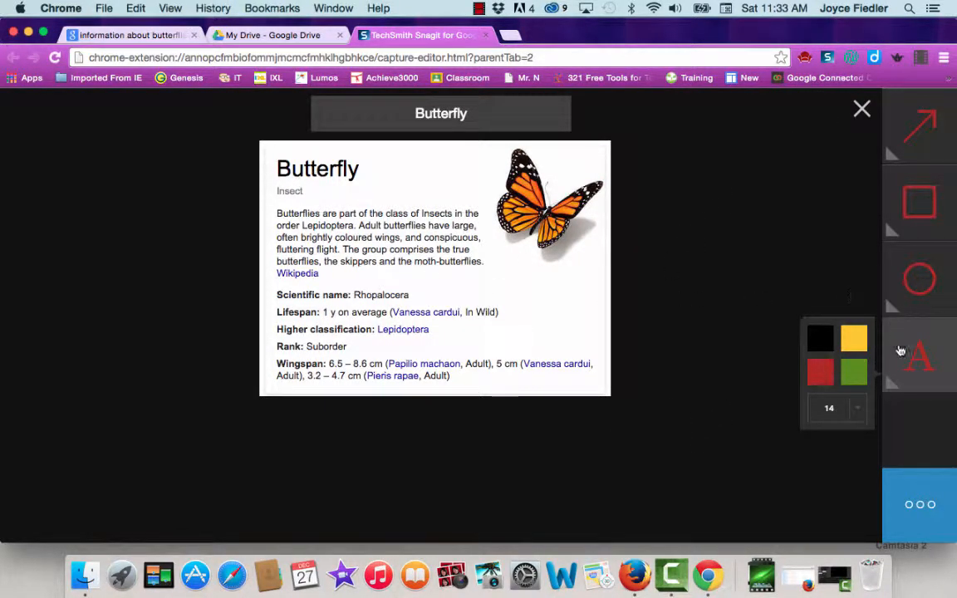
{"action": "left_click", "coordinate": [862, 109]}
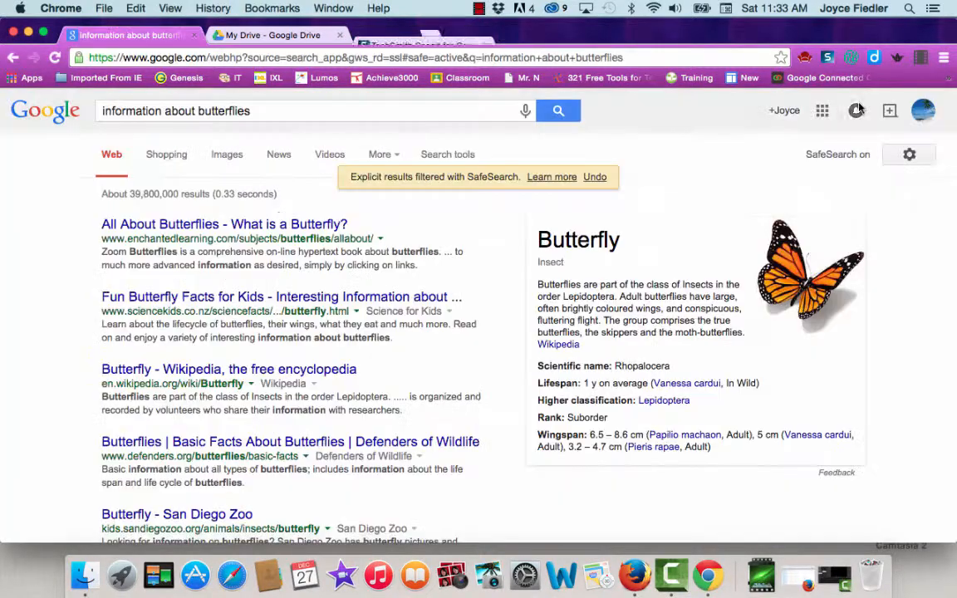
Open the TechSmith folder from My Drive in Google Drive
{"action": "left_click", "coordinate": [269, 36]}
{"action": "scroll", "coordinate": [262, 403], "scroll_direction": "down", "scroll_amount": 6}
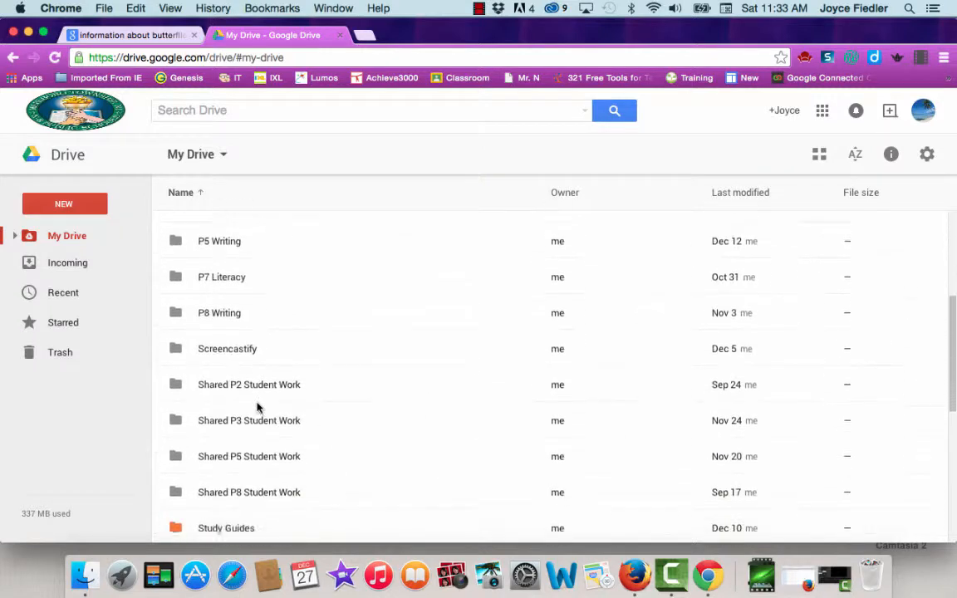
{"action": "scroll", "coordinate": [257, 407], "scroll_direction": "down", "scroll_amount": 5}
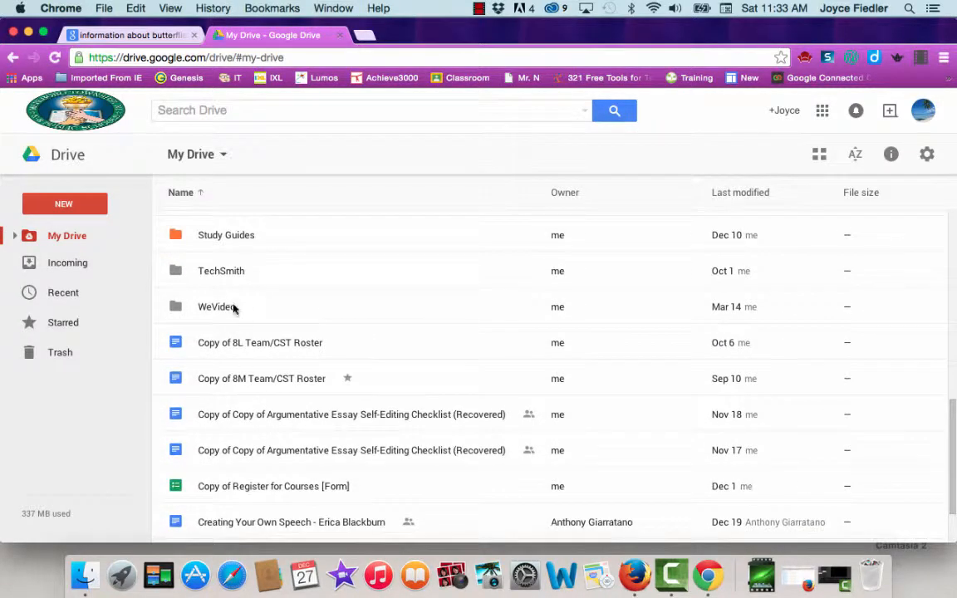
{"action": "double_click", "coordinate": [224, 273]}
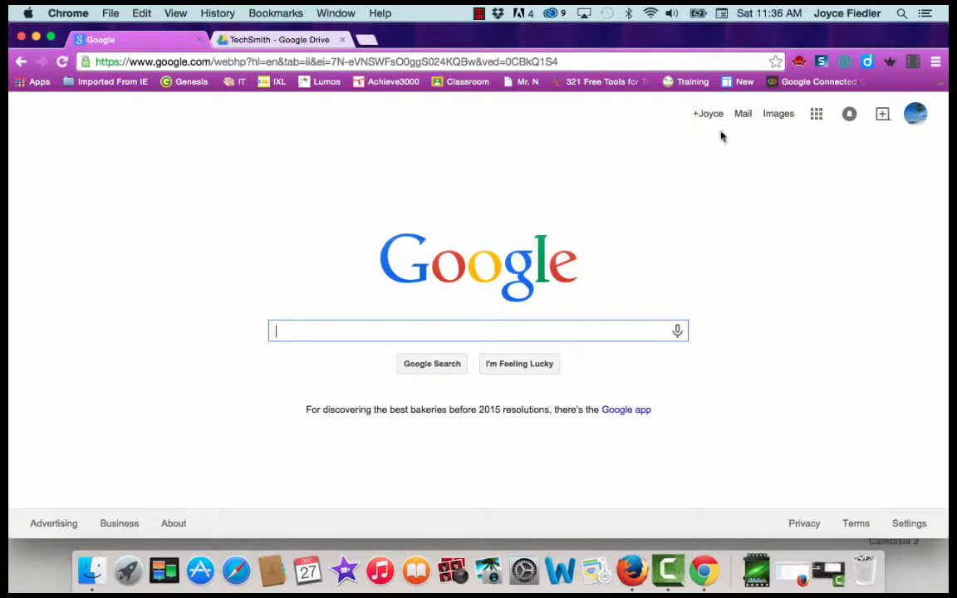
Search Google Images for "butterflies"
{"action": "left_click", "coordinate": [783, 118]}
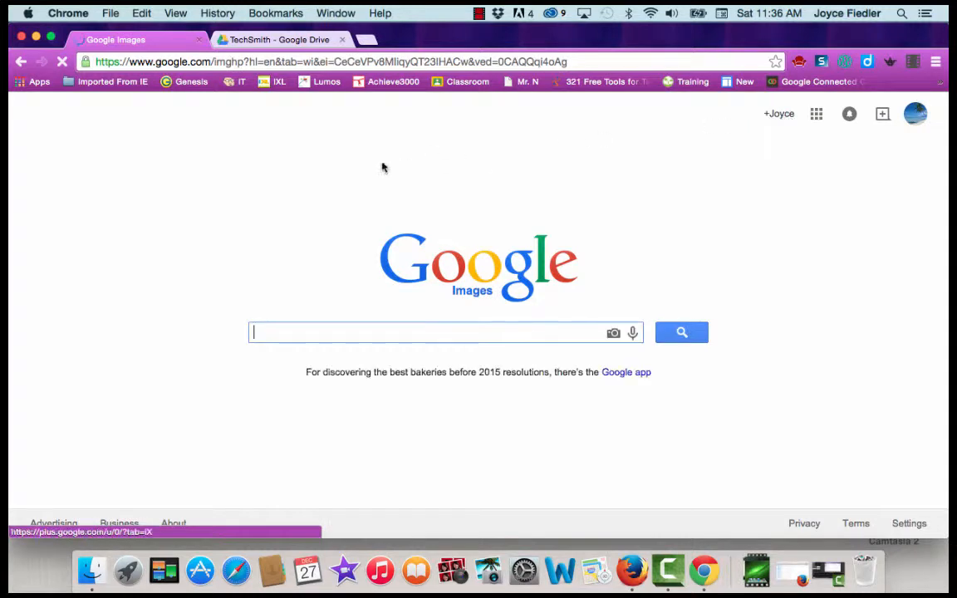
{"action": "type", "text": "butterfl"}
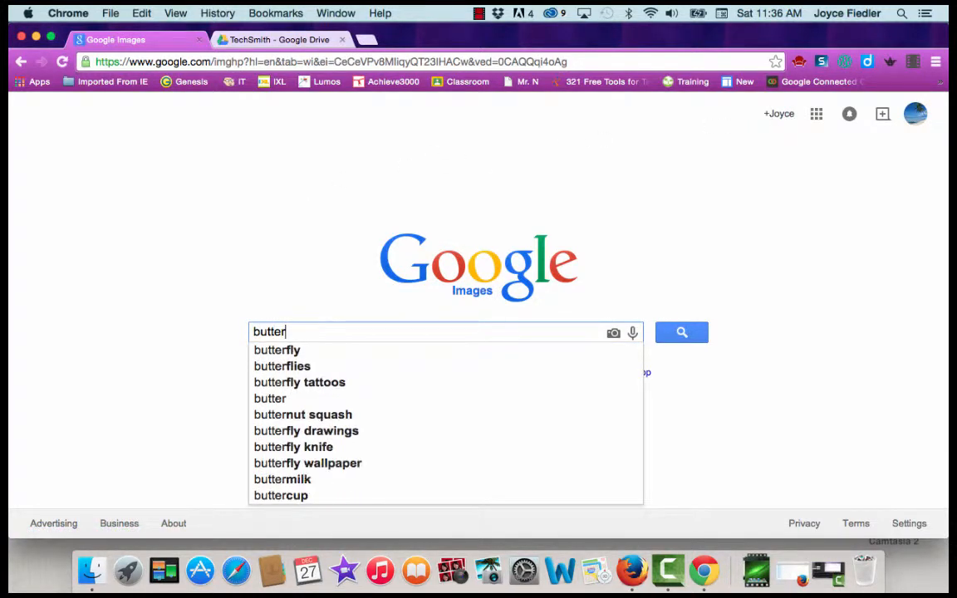
{"action": "left_click", "coordinate": [277, 372]}
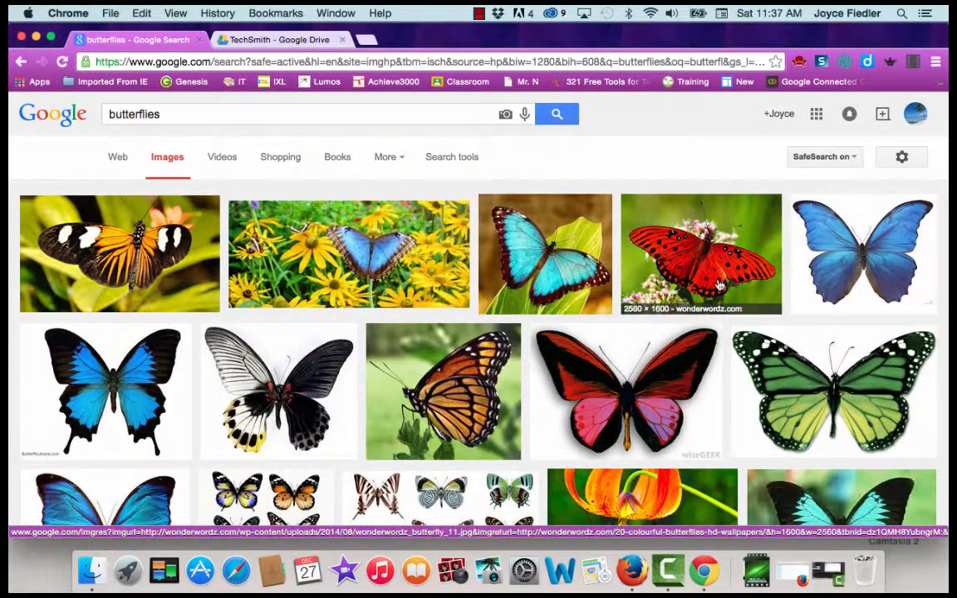
Capture the visible part of the butterflies results with Snagit and draw a red circle around the turquoise butterfly in the first row
{"action": "left_click", "coordinate": [821, 65]}
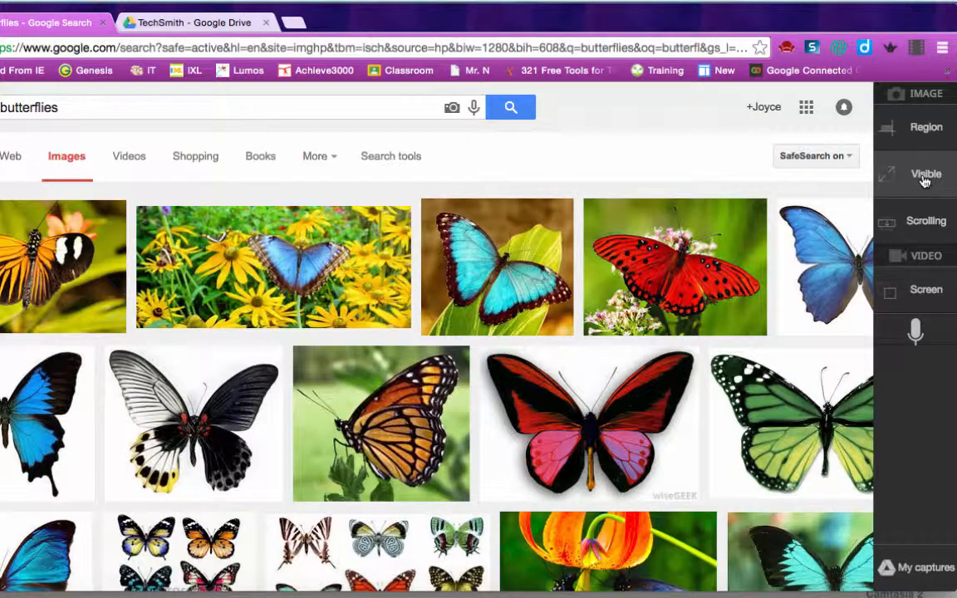
{"action": "left_click", "coordinate": [925, 176]}
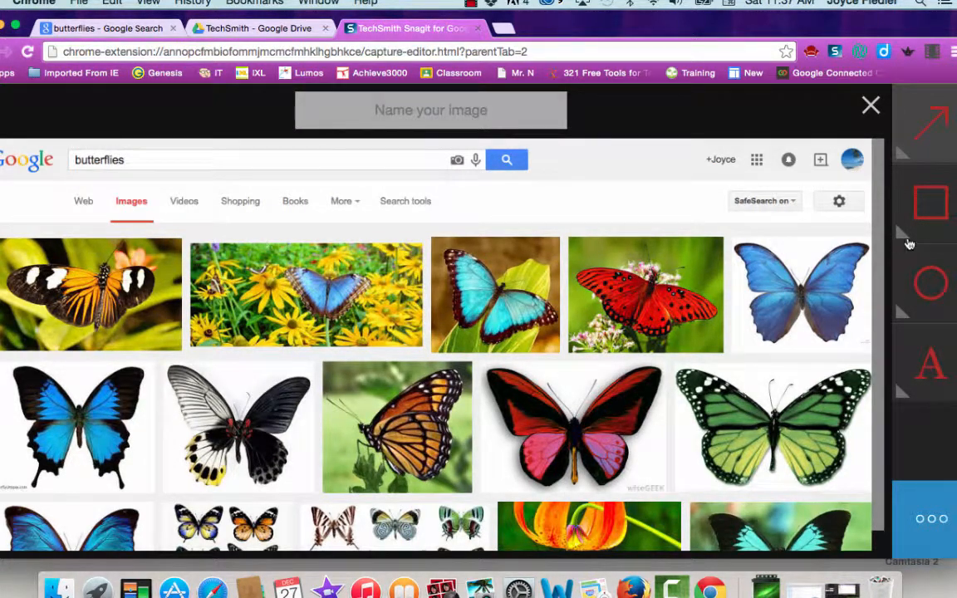
{"action": "left_click", "coordinate": [937, 295]}
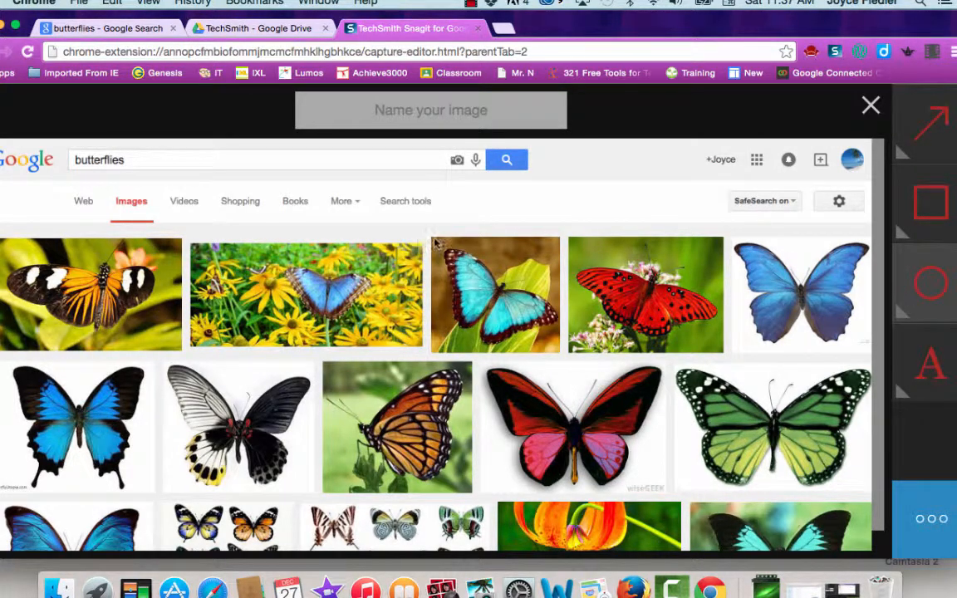
{"action": "left_click_drag", "start_coordinate": [426, 234], "coordinate": [568, 375]}
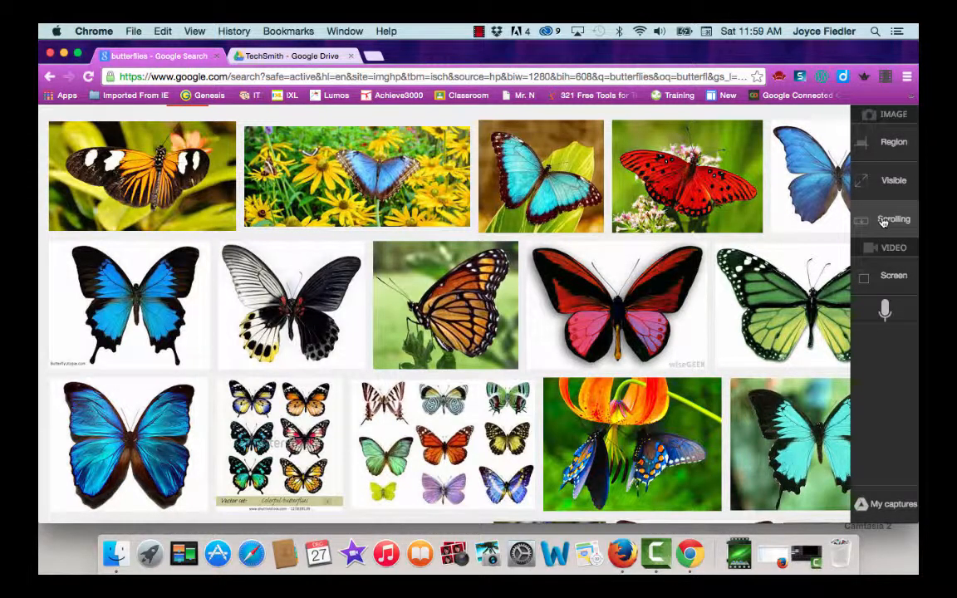
Take a scrolling Snagit capture of the butterflies image results and stop it partway down the page
{"action": "left_click", "coordinate": [883, 221]}
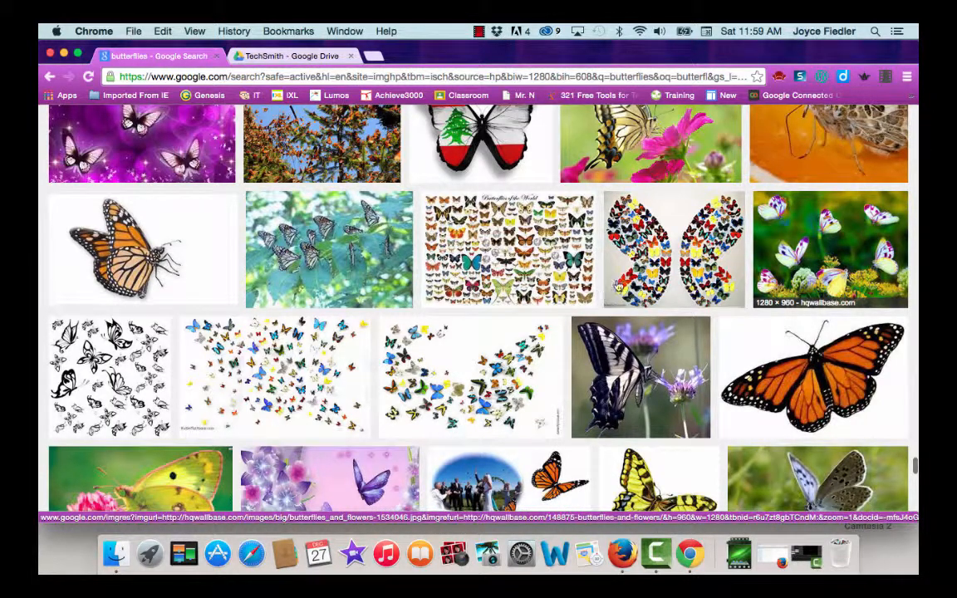
{"action": "left_click", "coordinate": [799, 79]}
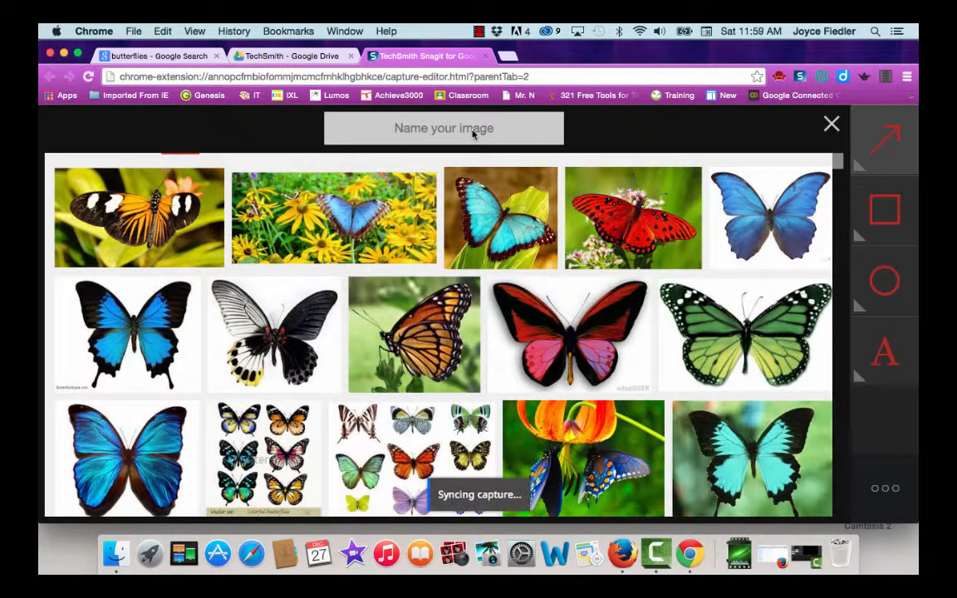
Name the scrolling capture "Butterflies" and close the capture editor
{"action": "key", "text": "super+a"}
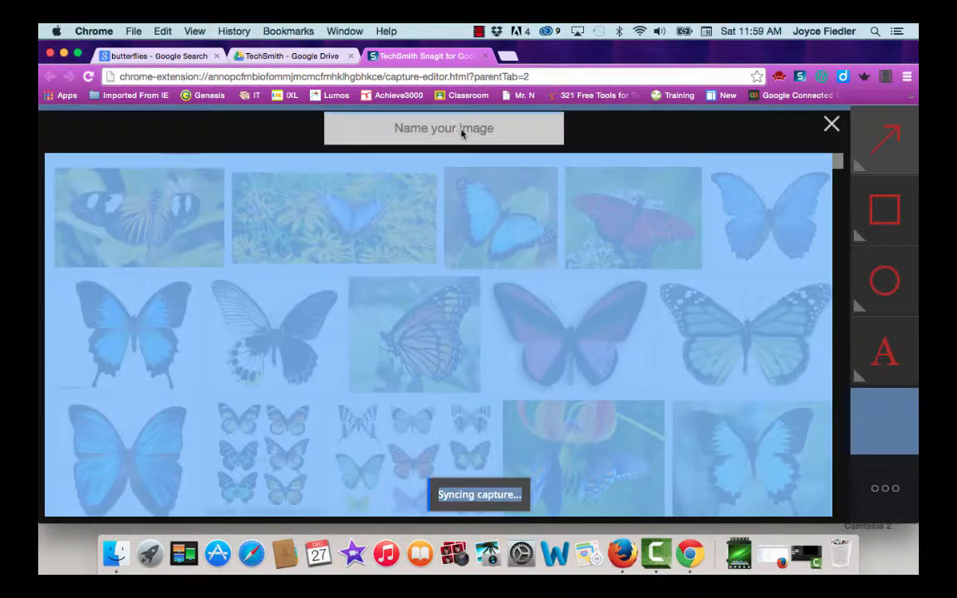
{"action": "left_click", "coordinate": [645, 143]}
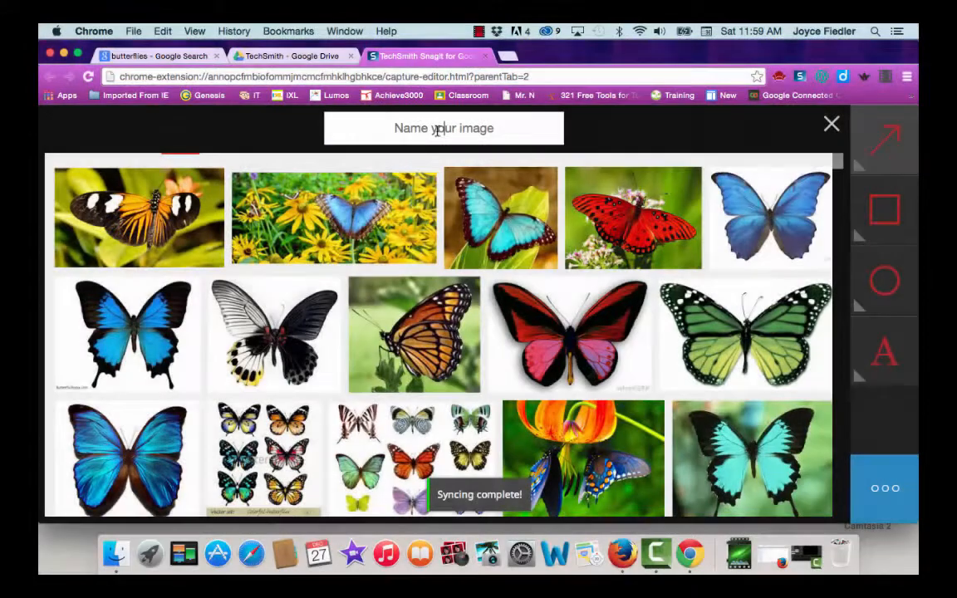
{"action": "left_click", "coordinate": [437, 131]}
{"action": "type", "text": "Buterf"}
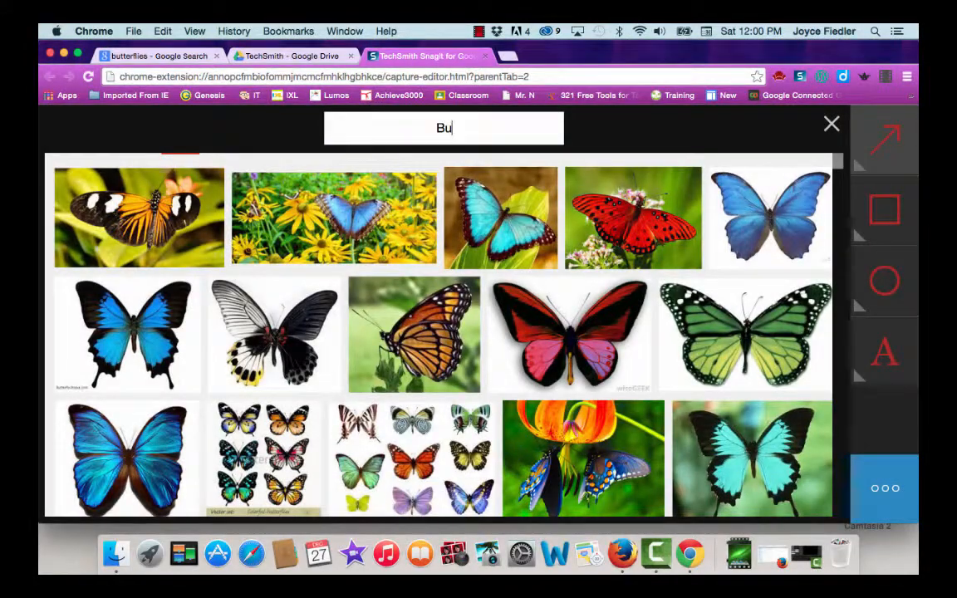
{"action": "key", "text": "BackSpace"}
{"action": "key", "text": "BackSpace"}
{"action": "key", "text": "BackSpace"}
{"action": "key", "text": "BackSpace"}
{"action": "type", "text": "tterflies"}
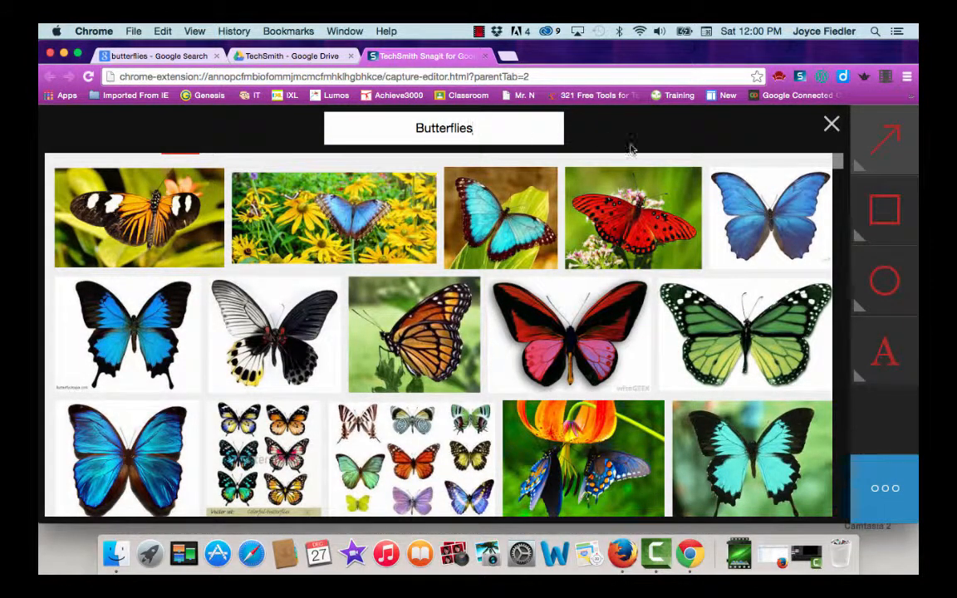
{"action": "left_click", "coordinate": [831, 126]}
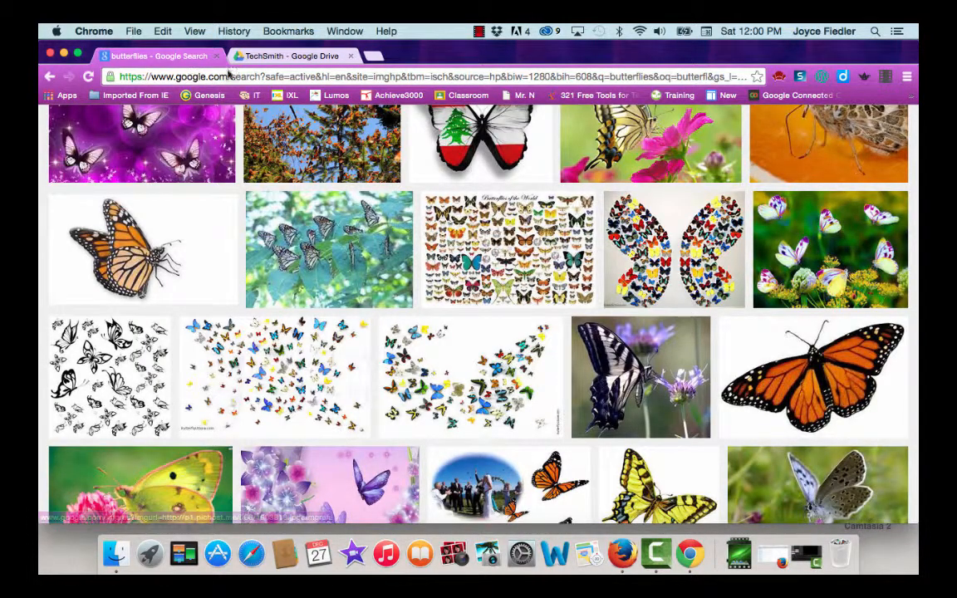
Preview the saved Butterflies.png from the TechSmith folder in Google Drive, and close the preview
{"action": "left_click", "coordinate": [278, 58]}
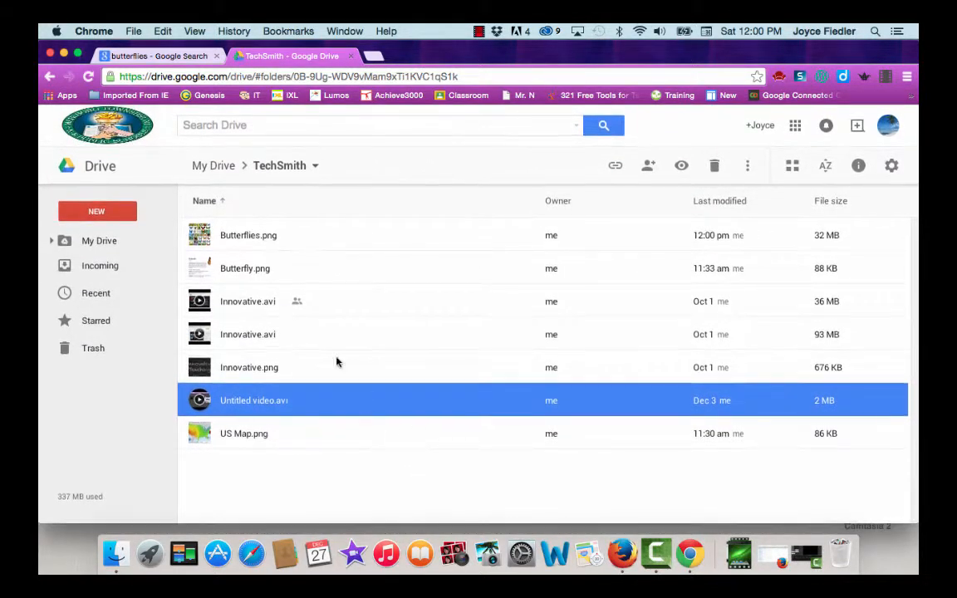
{"action": "double_click", "coordinate": [262, 238]}
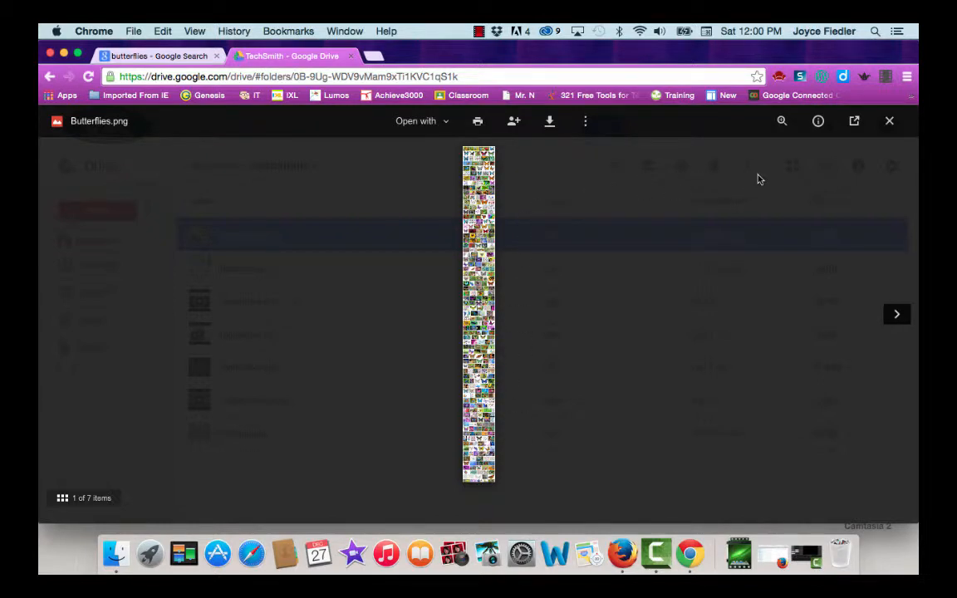
{"action": "left_click", "coordinate": [889, 120]}
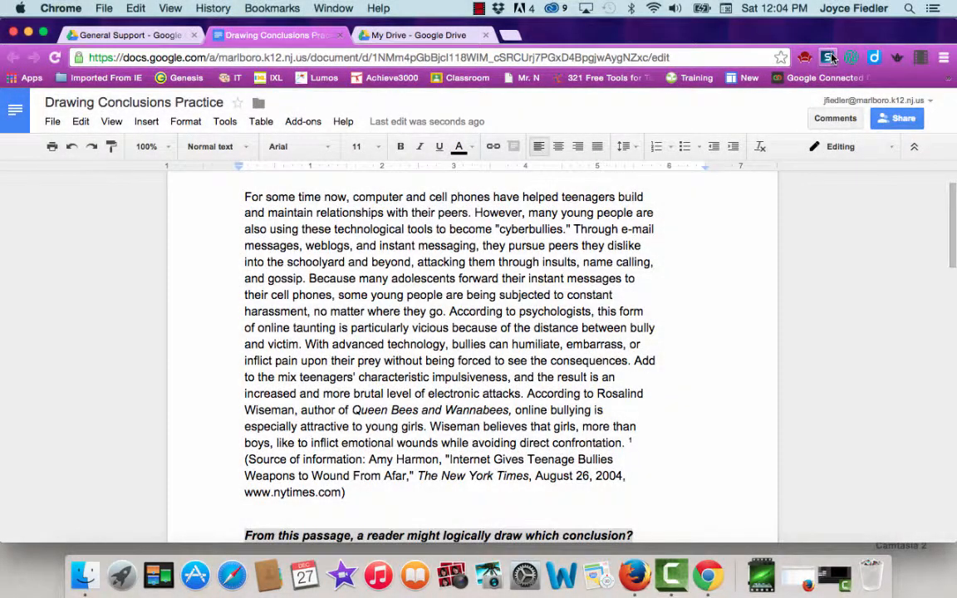
Start a Snagit screen video recording from the Drawing Conclusions Practice document, sharing the entire screen
{"action": "left_click", "coordinate": [829, 58]}
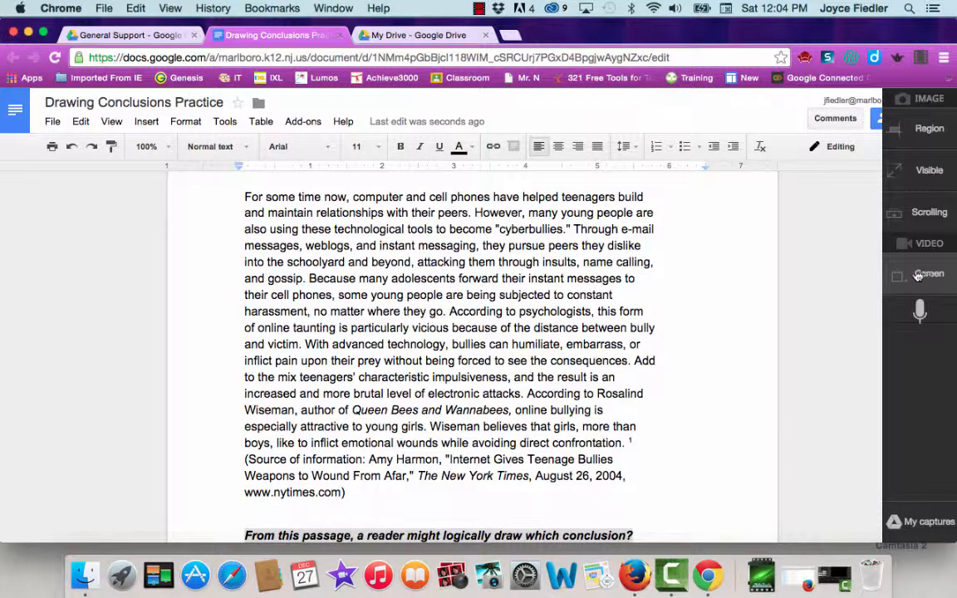
{"action": "left_click", "coordinate": [920, 279]}
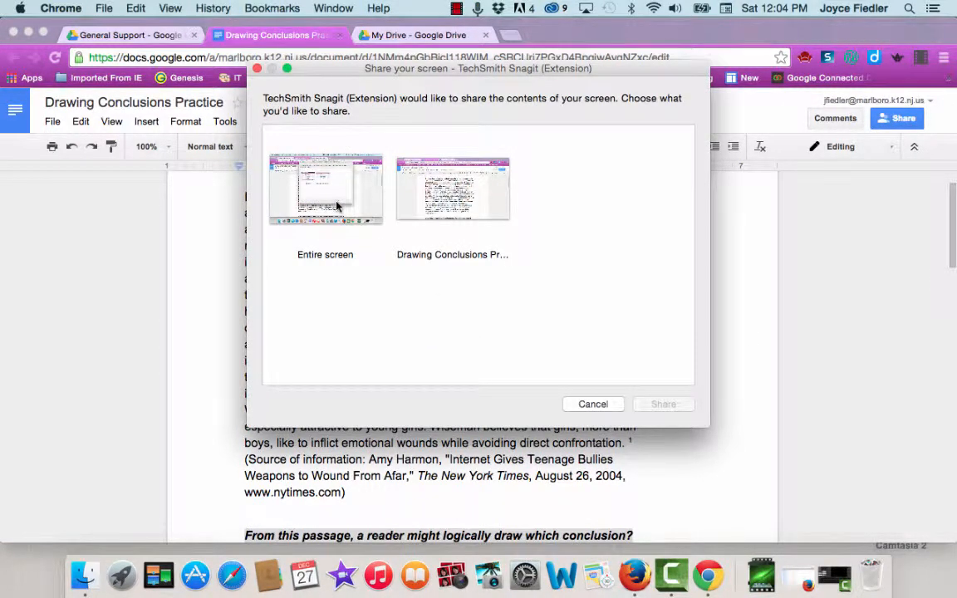
{"action": "left_click", "coordinate": [306, 187]}
{"action": "left_click", "coordinate": [662, 404]}
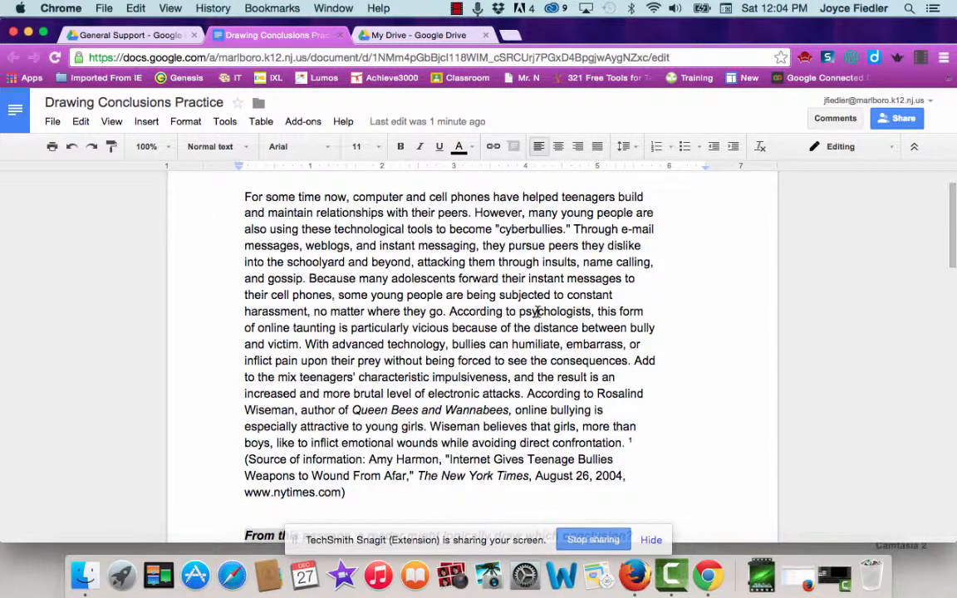
Delete the footnote reference after "direct confrontation." and open Research on the two sentences preceding the source note
{"action": "left_click", "coordinate": [634, 440]}
{"action": "key", "text": "BackSpace"}
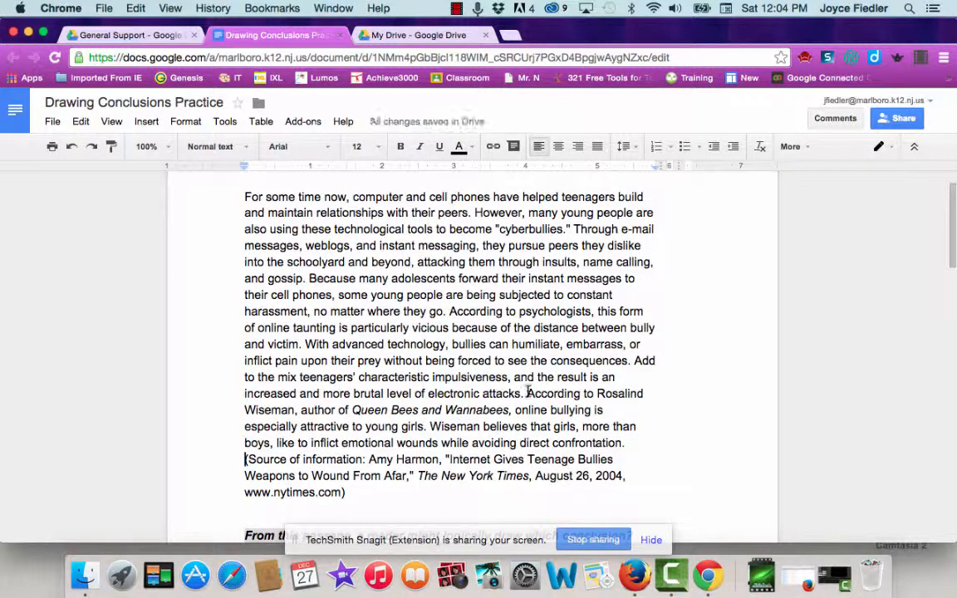
{"action": "left_click_drag", "start_coordinate": [526, 394], "coordinate": [653, 448]}
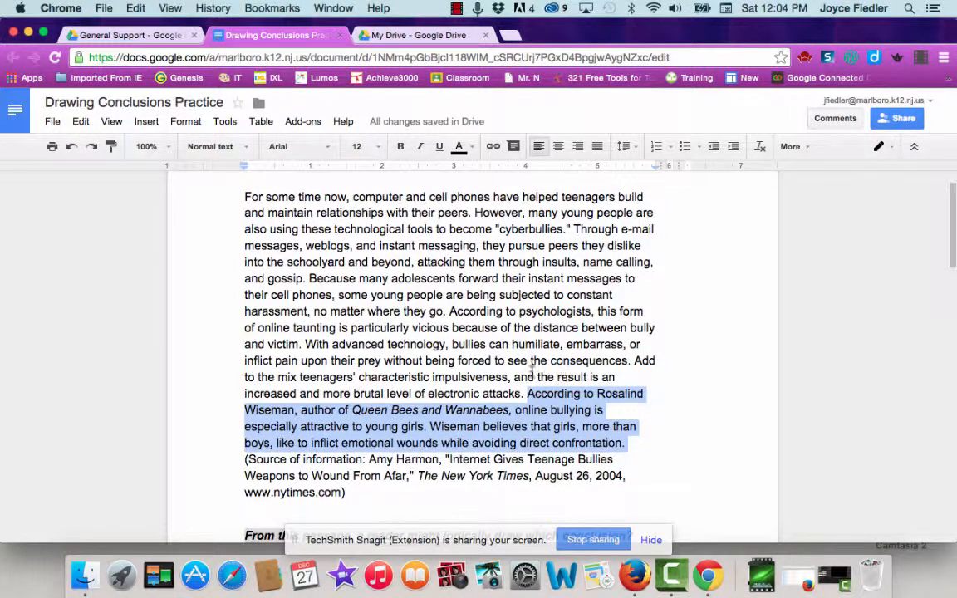
{"action": "left_click", "coordinate": [224, 122]}
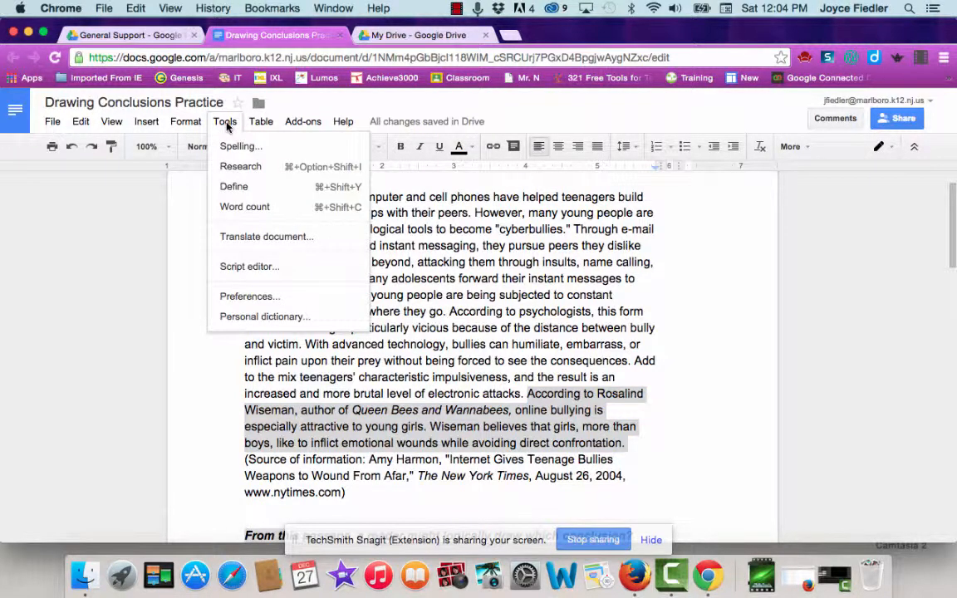
{"action": "left_click", "coordinate": [229, 170]}
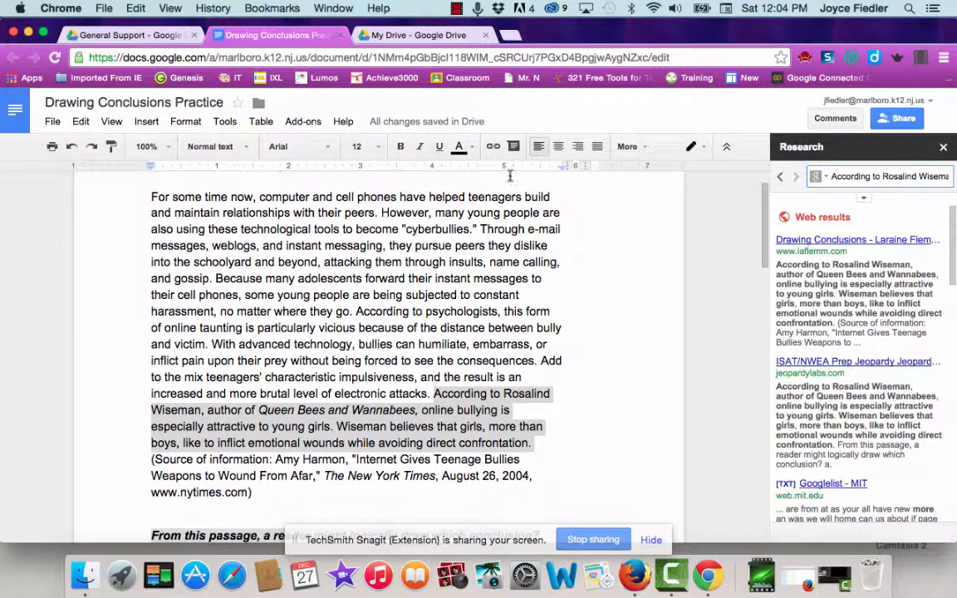
Cite the laflemm.com "Drawing Conclusions" web result as a footnote for the passage and check the citation at the page end
{"action": "mouse_move", "coordinate": [832, 304]}
{"action": "left_click", "coordinate": [895, 341]}
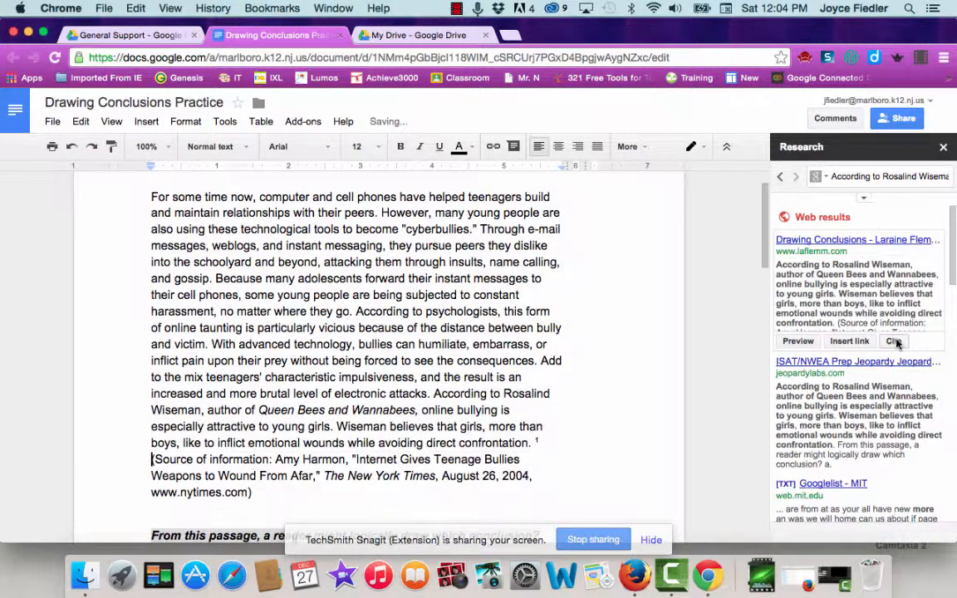
{"action": "scroll", "coordinate": [439, 436], "scroll_direction": "down", "scroll_amount": 8}
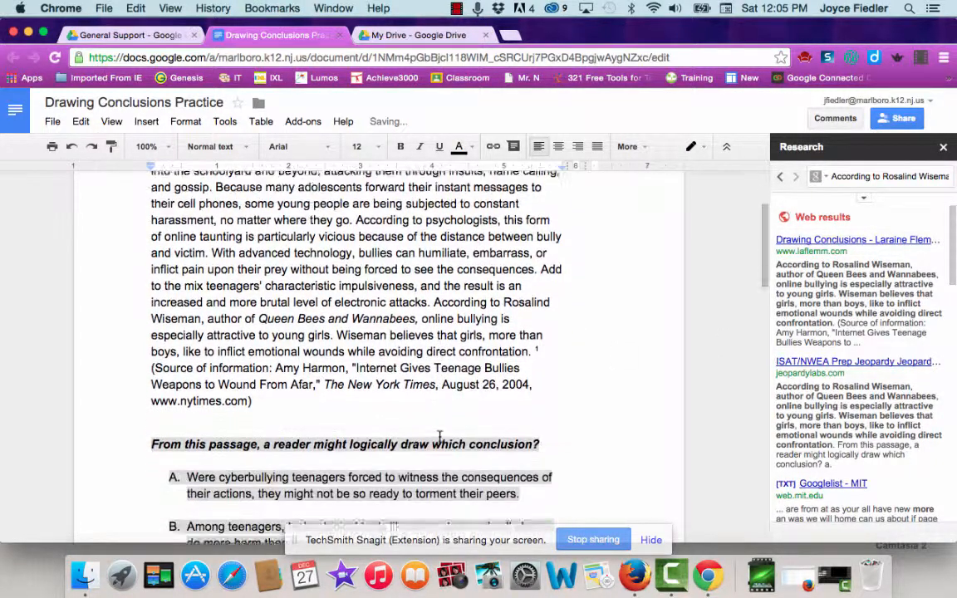
{"action": "scroll", "coordinate": [440, 437], "scroll_direction": "up", "scroll_amount": 3}
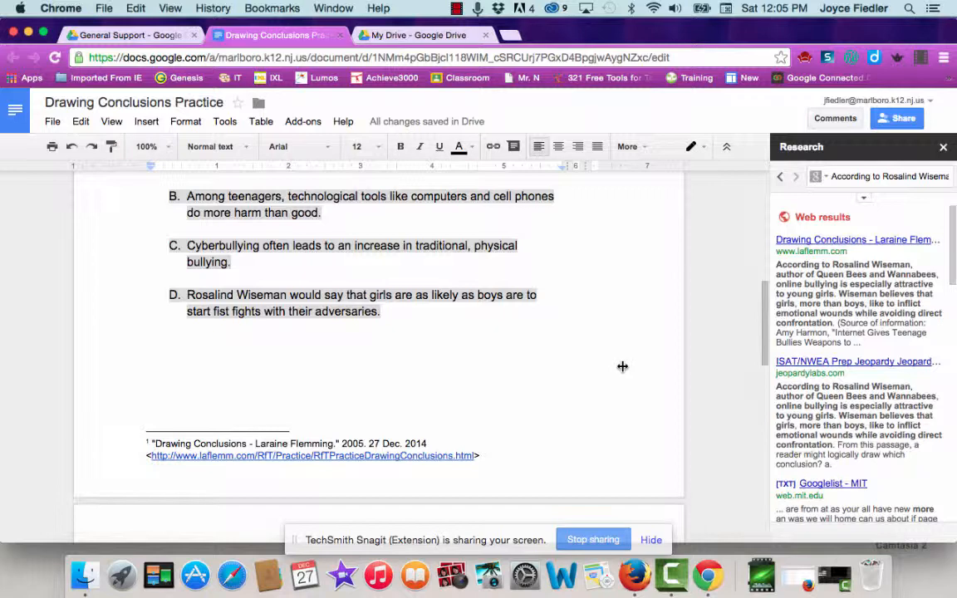
{"action": "scroll", "coordinate": [644, 279], "scroll_direction": "up", "scroll_amount": 12}
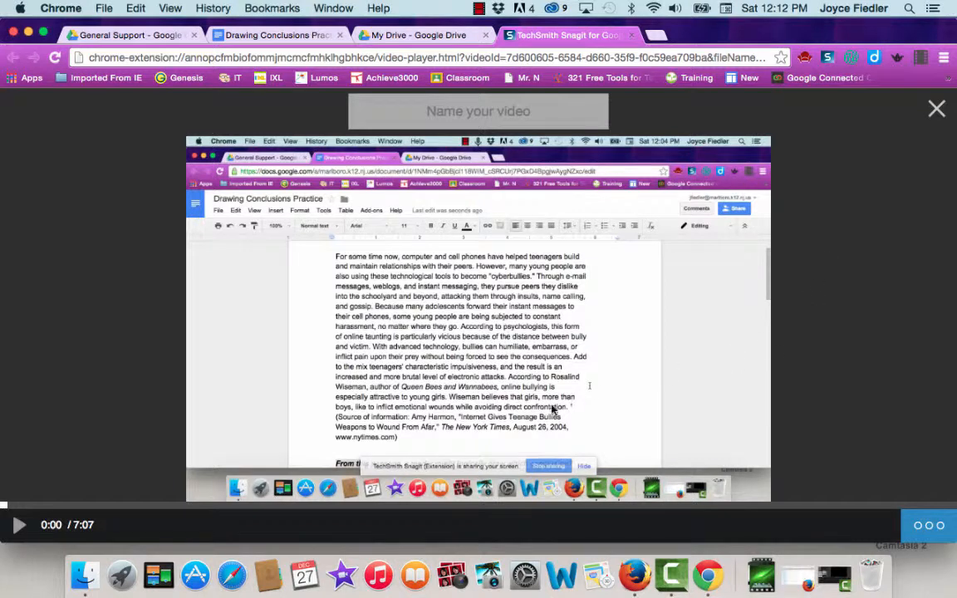
Name the recorded Snagit video "Practice" and close the video player
{"action": "left_click", "coordinate": [474, 110]}
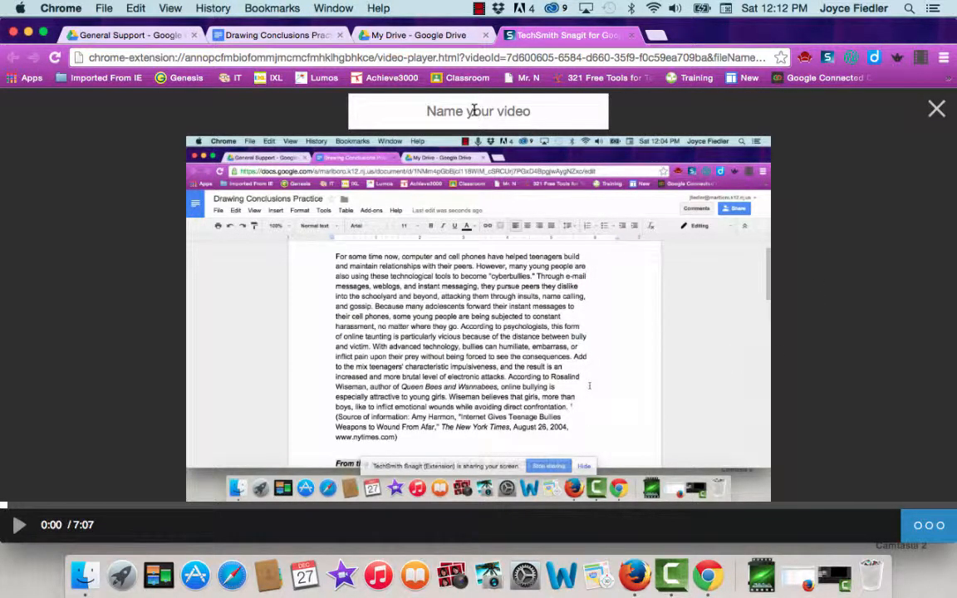
{"action": "type", "text": "Practice"}
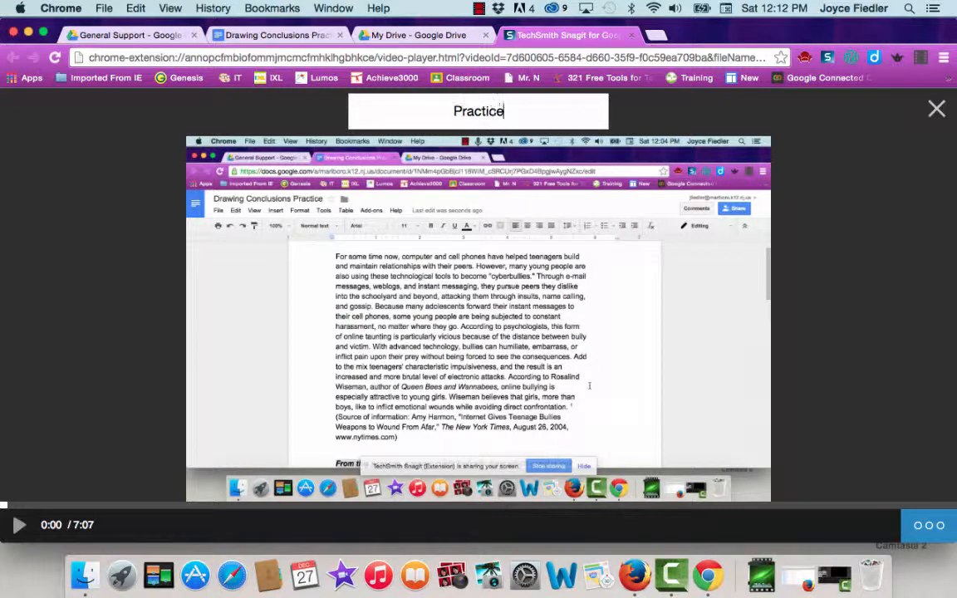
{"action": "key", "text": "Return"}
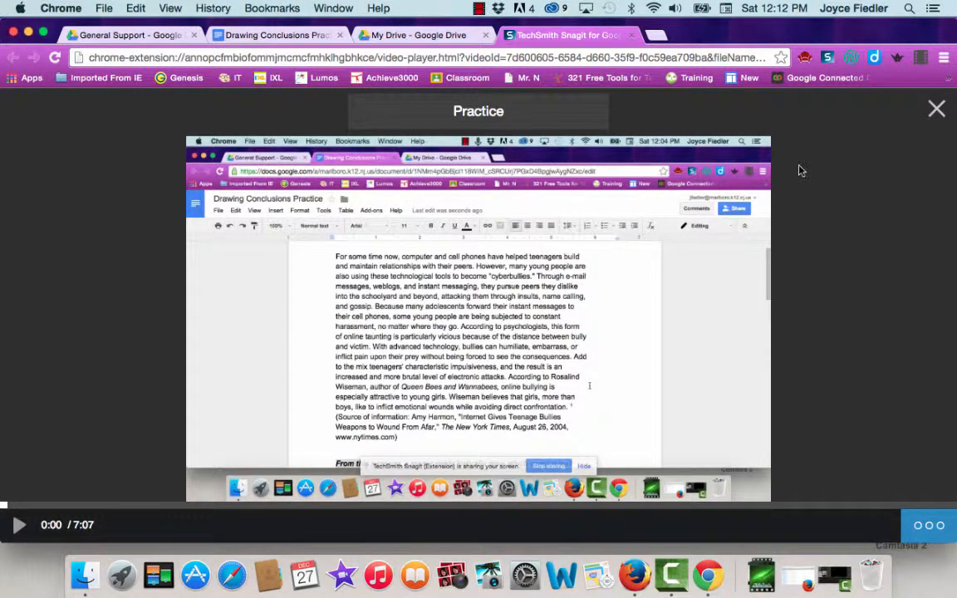
{"action": "left_click", "coordinate": [937, 109]}
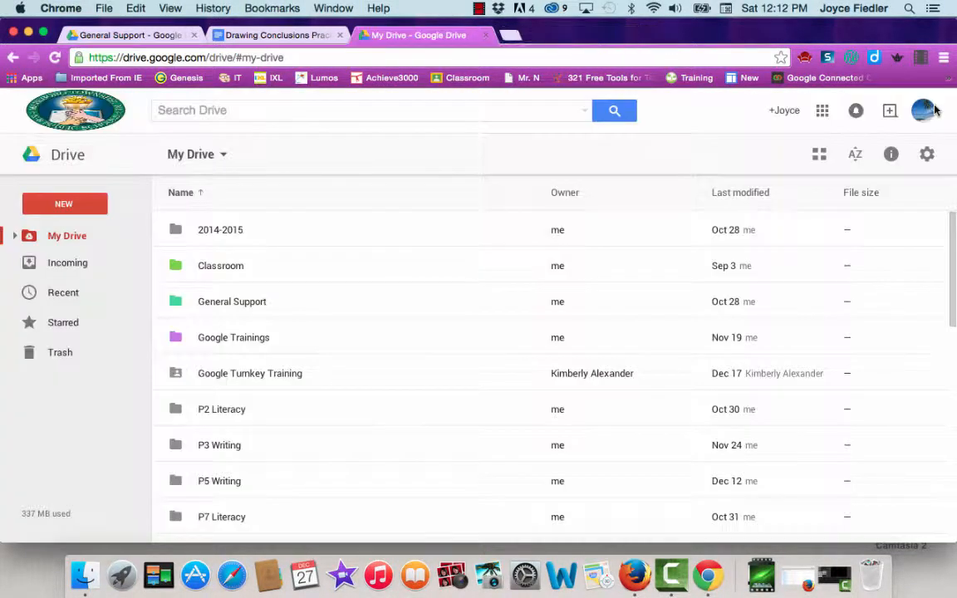
Open the TechSmith folder in Google Drive and look through its saved captures and videos
{"action": "scroll", "coordinate": [351, 379], "scroll_direction": "down", "scroll_amount": 10}
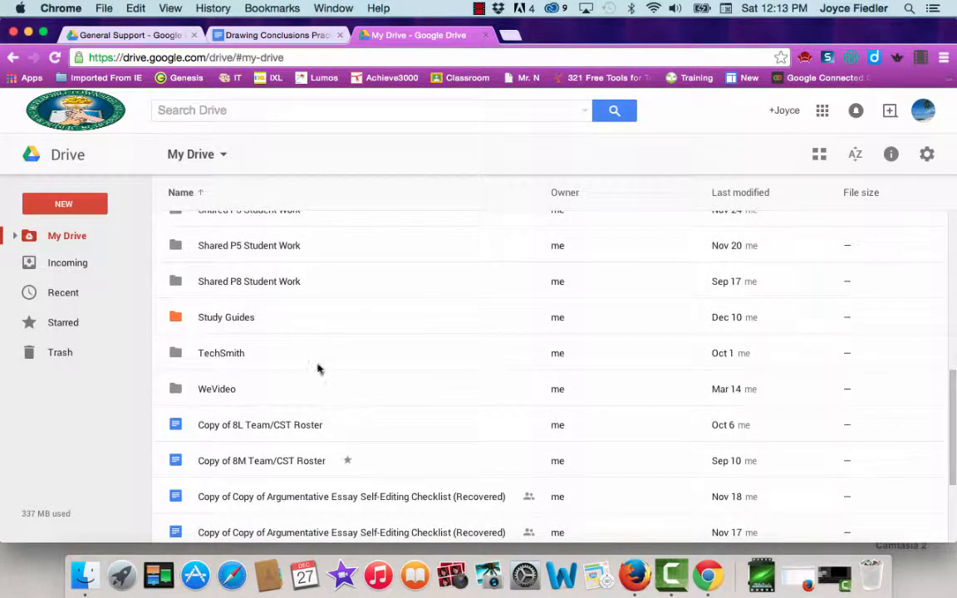
{"action": "double_click", "coordinate": [240, 355]}
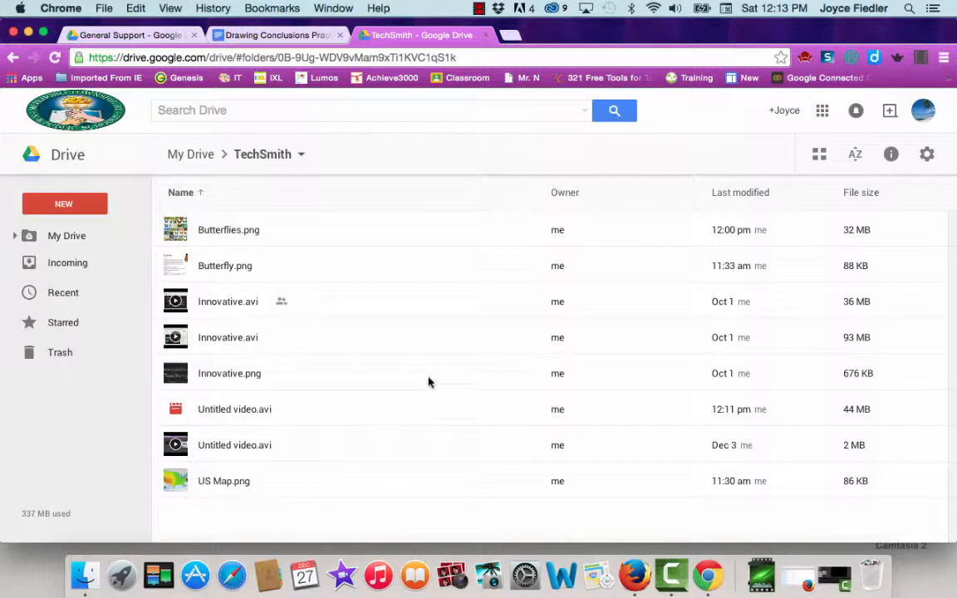
{"action": "scroll", "coordinate": [384, 442], "scroll_direction": "down", "scroll_amount": 1}
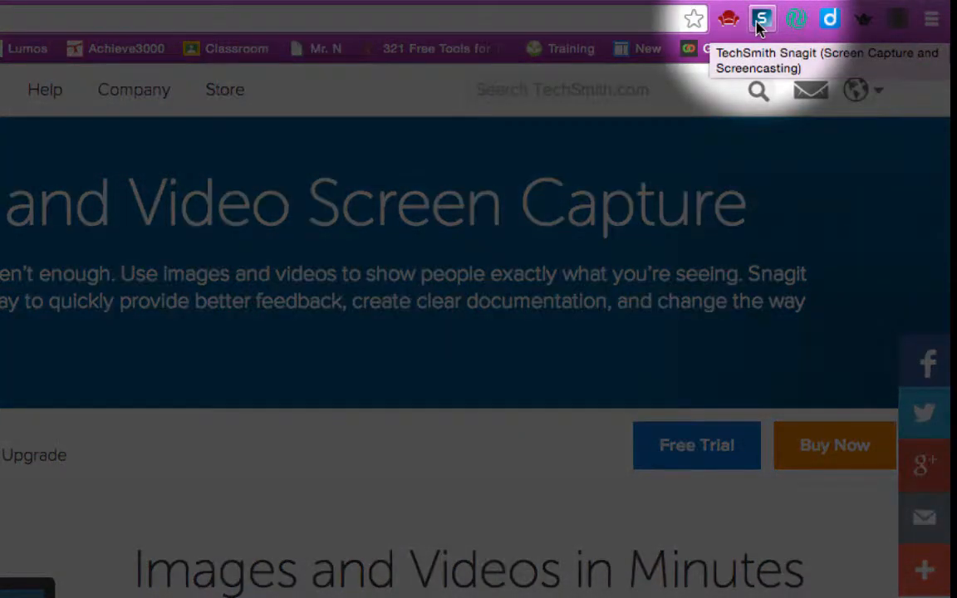
Show the Snagit extension's image and video capture options on the TechSmith website, and close them
{"action": "left_click", "coordinate": [761, 20]}
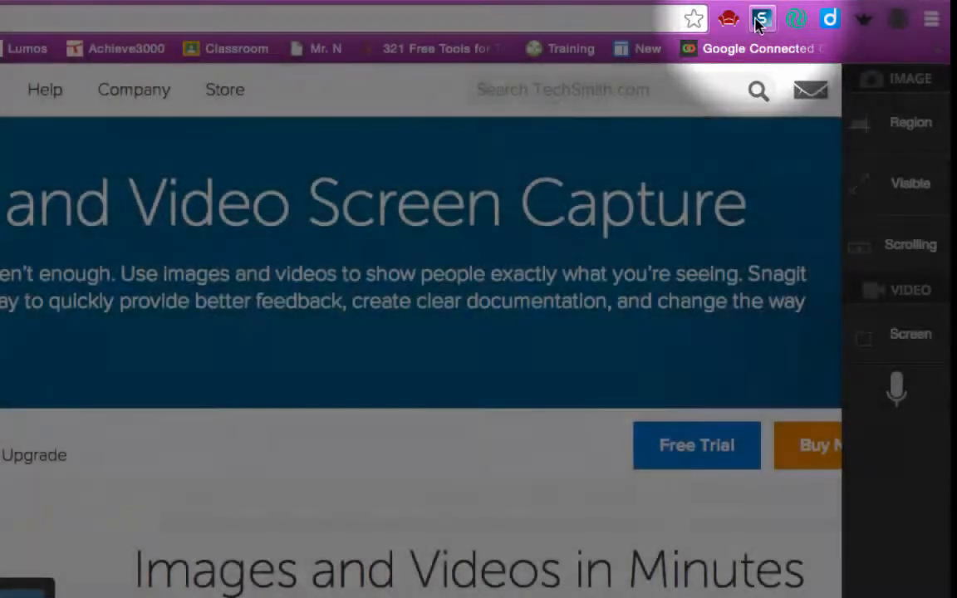
{"action": "left_click", "coordinate": [761, 20]}
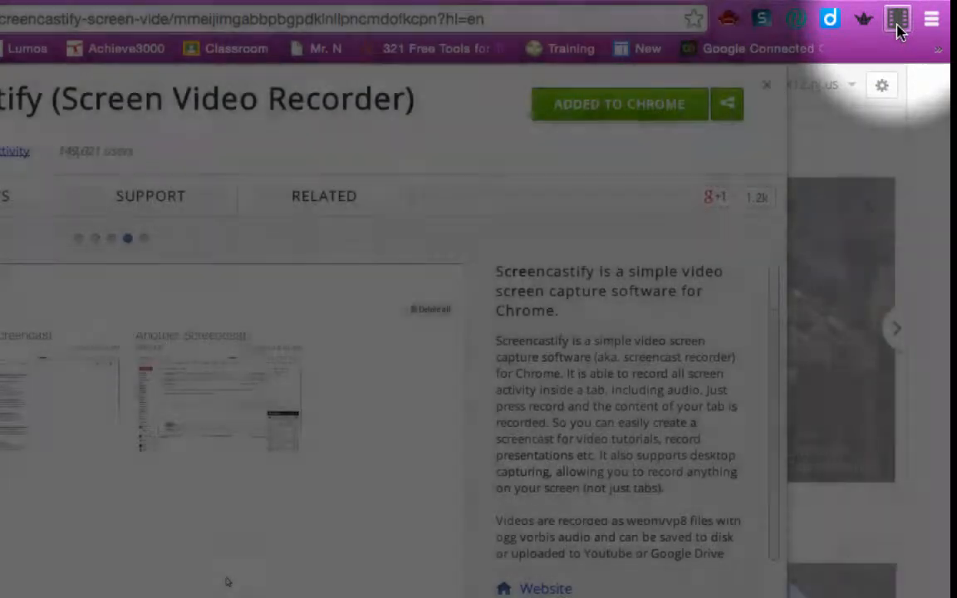
Show the Screencastify extension's screencast recording options and its additional menu entries, and close the extension
{"action": "left_click", "coordinate": [898, 23]}
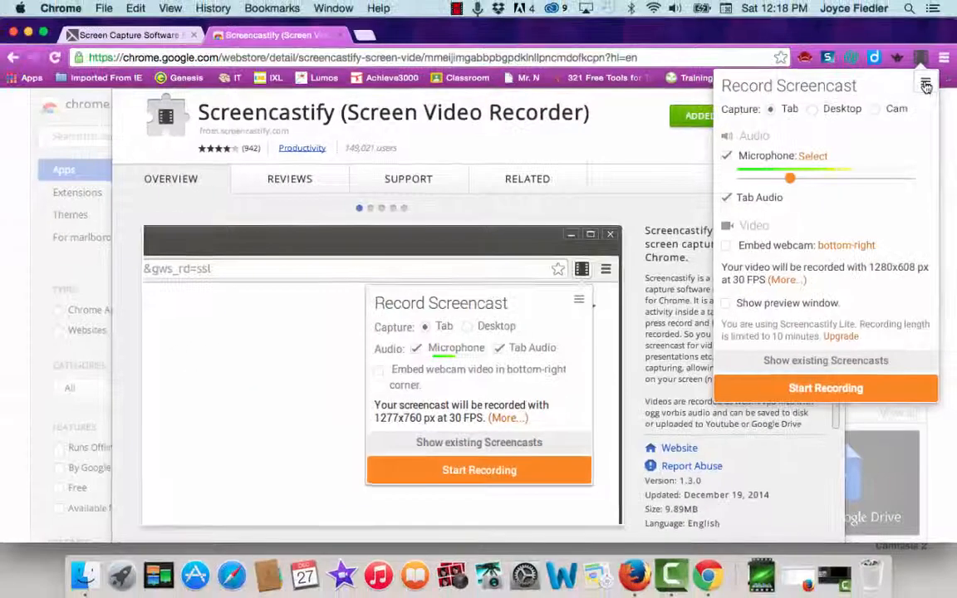
{"action": "left_click", "coordinate": [936, 20]}
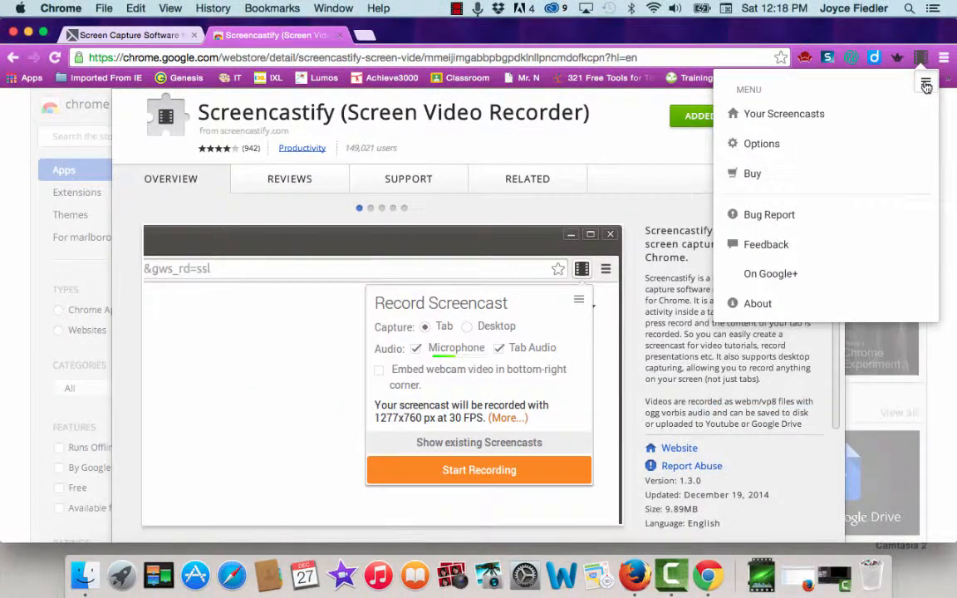
{"action": "left_click", "coordinate": [912, 55]}
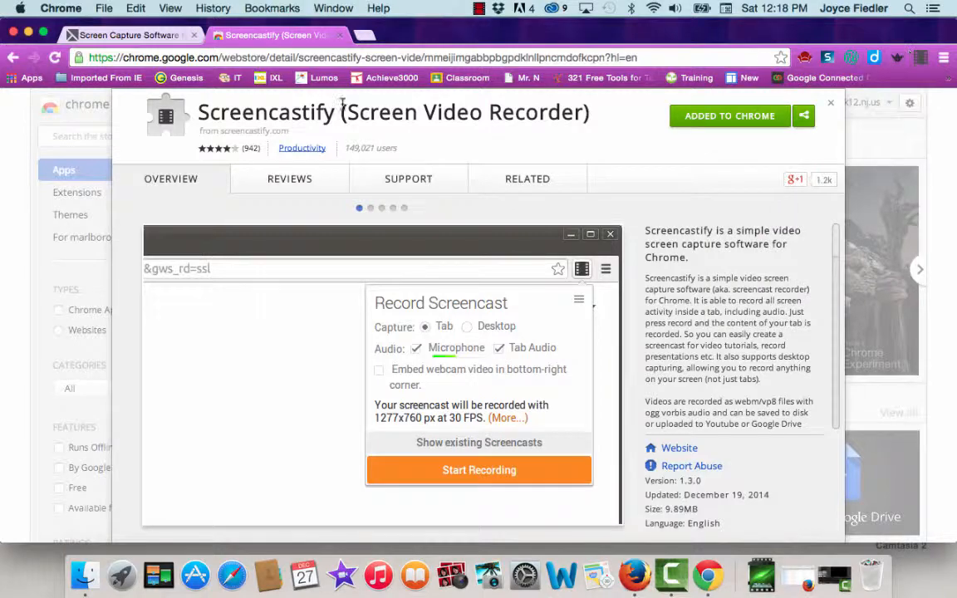